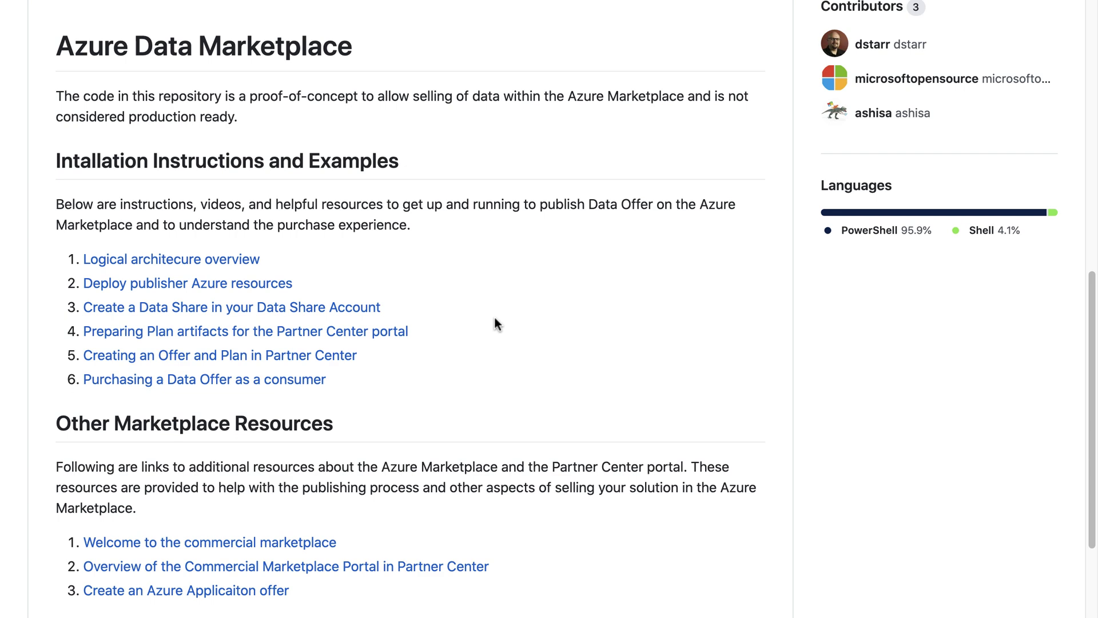
Download the commercial-marketplace-data-offers repository as a ZIP archive and save it in the demo folder.
left_click_drag(510, 327, 410, 325)
scroll(430, 177, "up", 10)
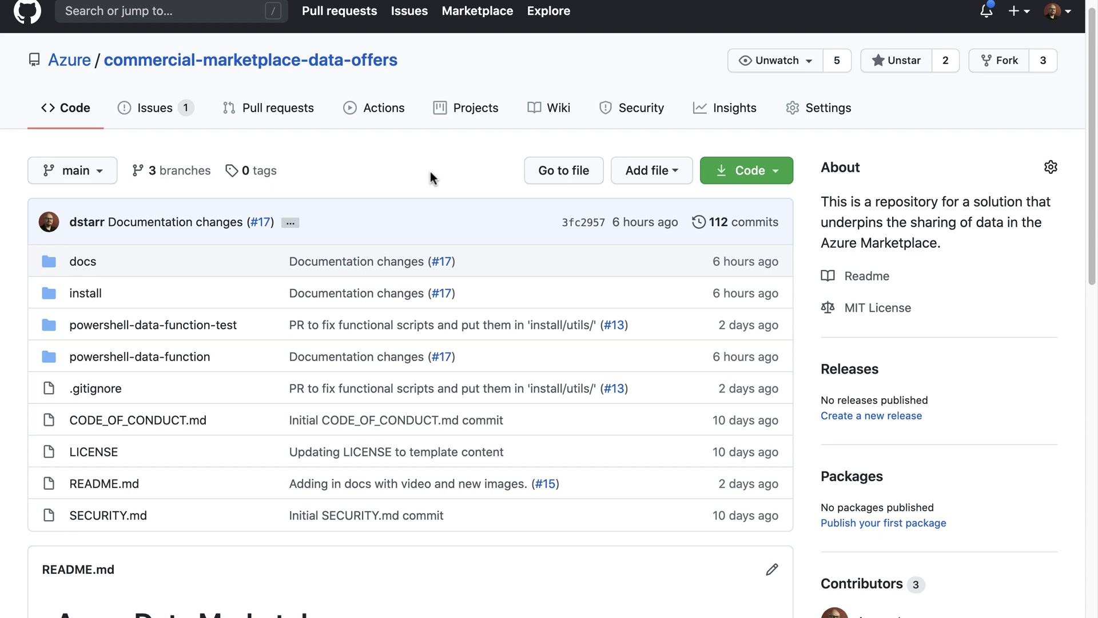
left_click(770, 172)
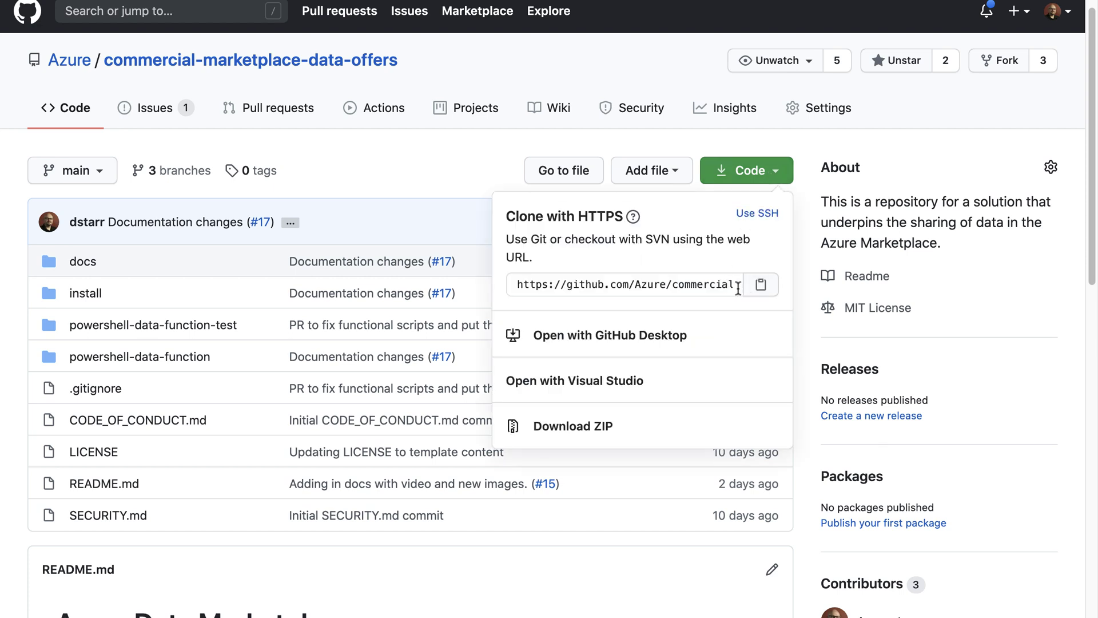
left_click(571, 433)
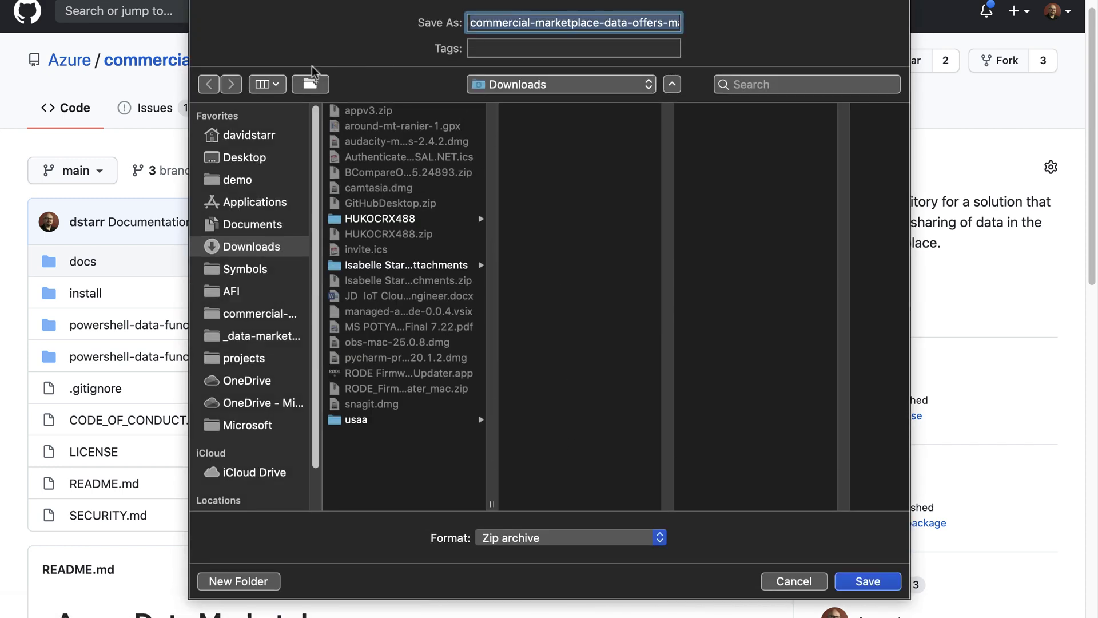
left_click(241, 181)
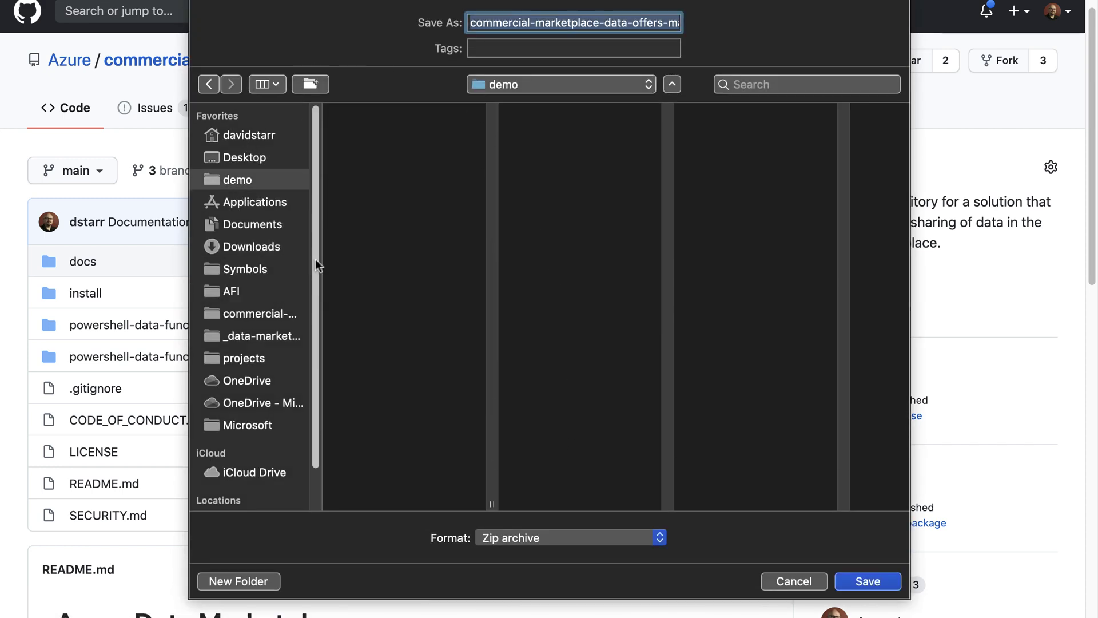
left_click(875, 583)
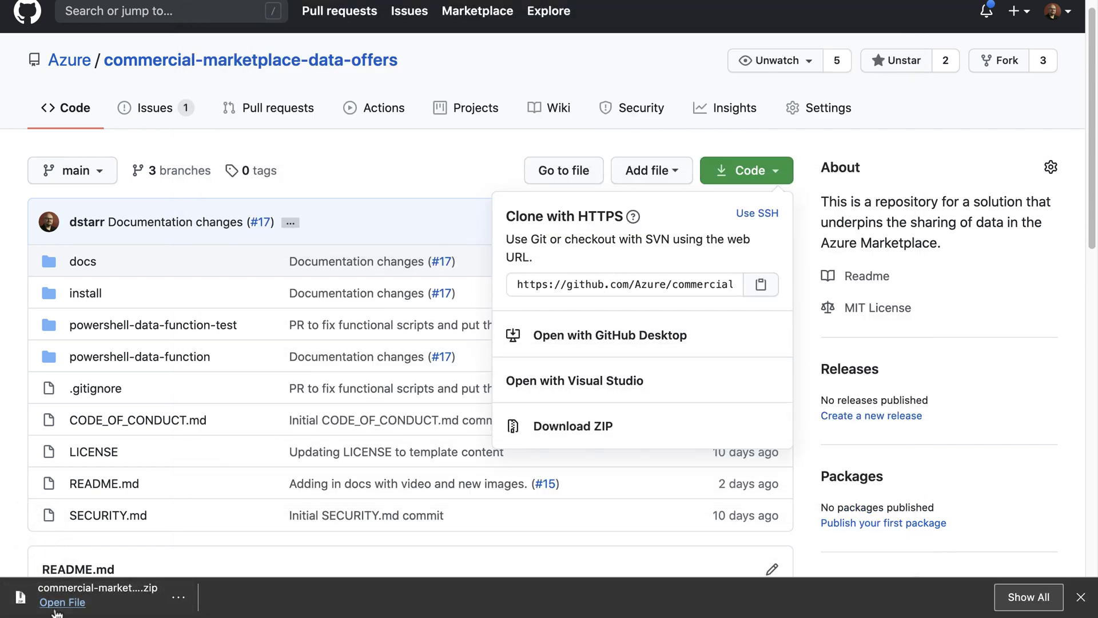
Show the downloaded ZIP archive in Finder, switch the folder to column view, and extract the archive.
left_click(179, 597)
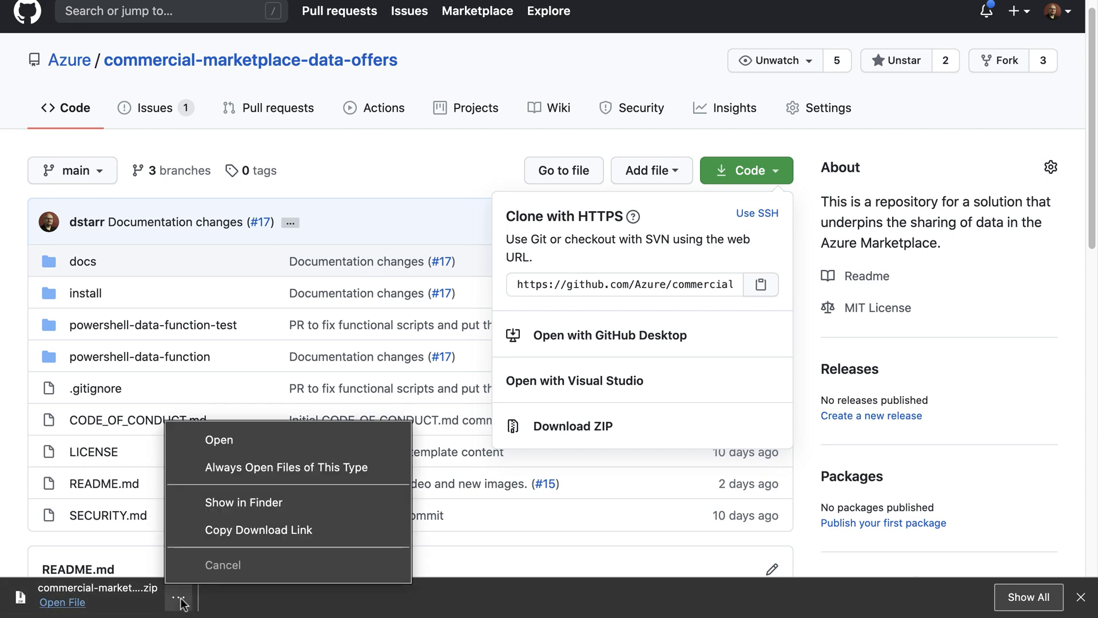
left_click(214, 509)
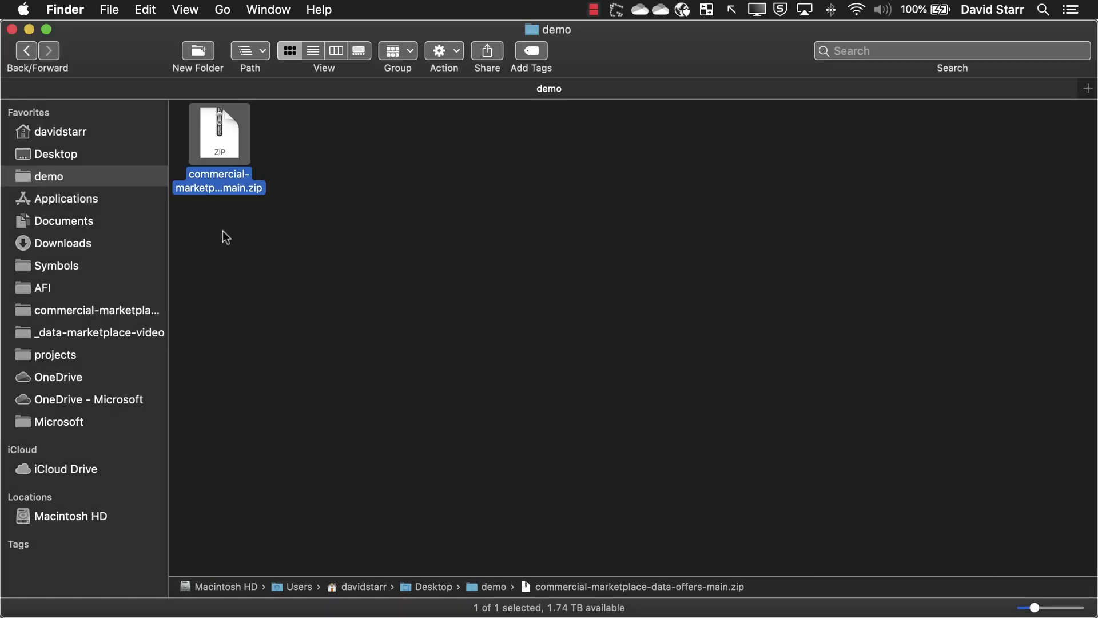
left_click(323, 218)
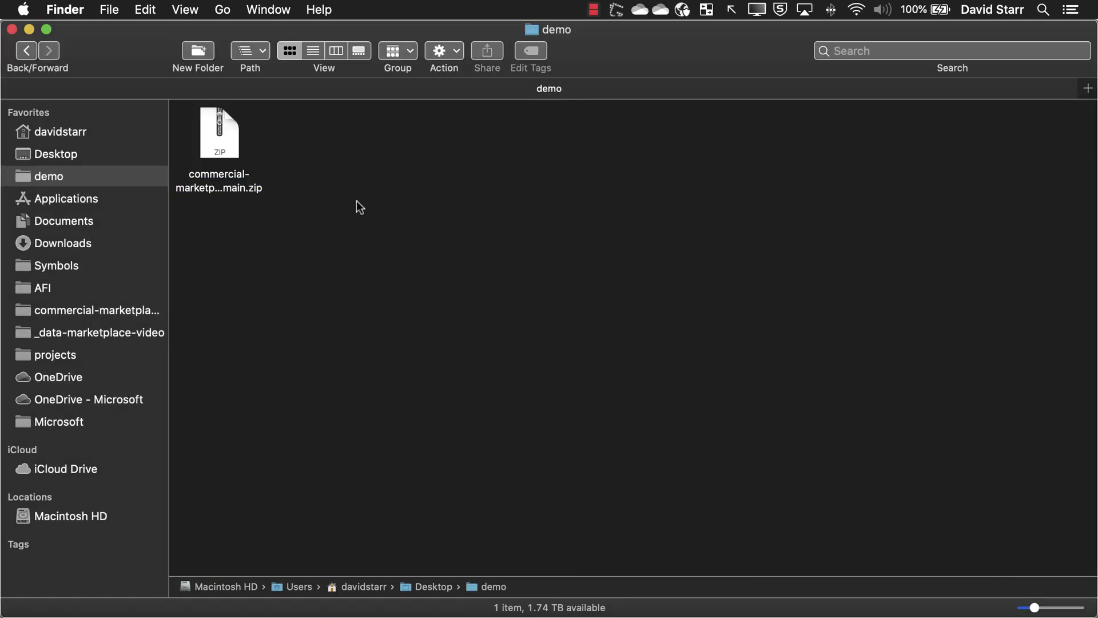
left_click(340, 53)
double_click(213, 114)
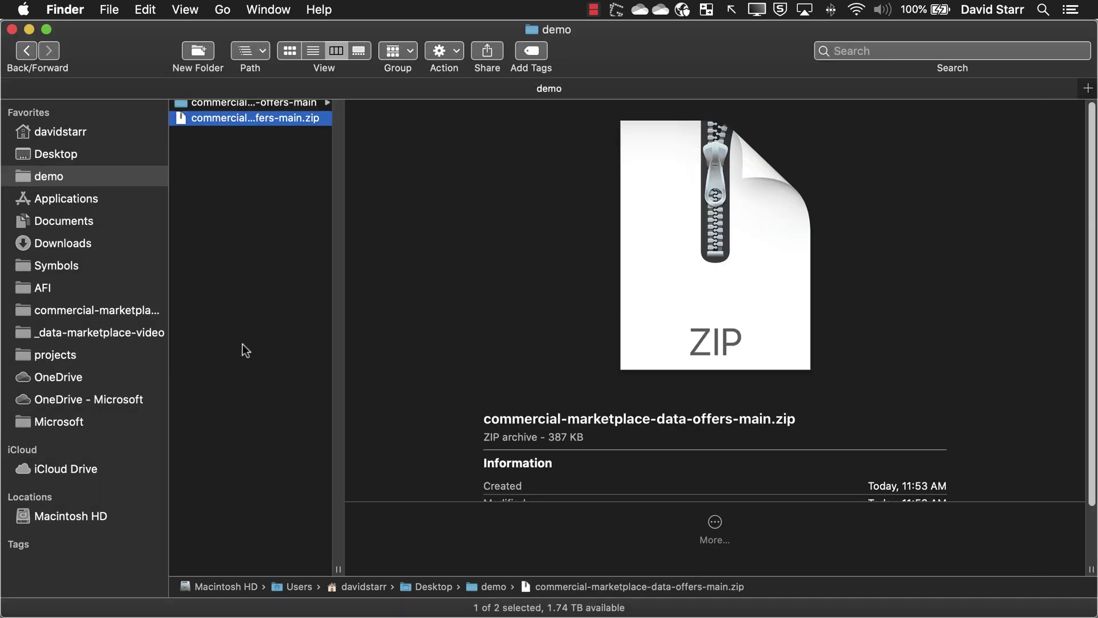
Browse the extracted repository folder to the partner-center-zip folder inside install.
left_click(246, 107)
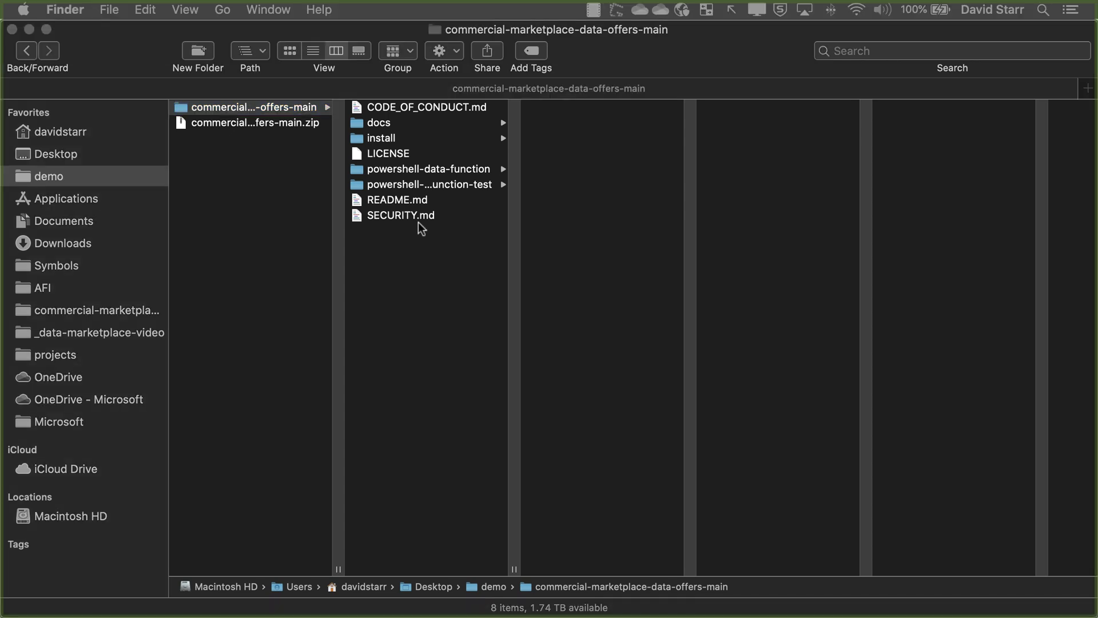
left_click(376, 142)
left_click(378, 140)
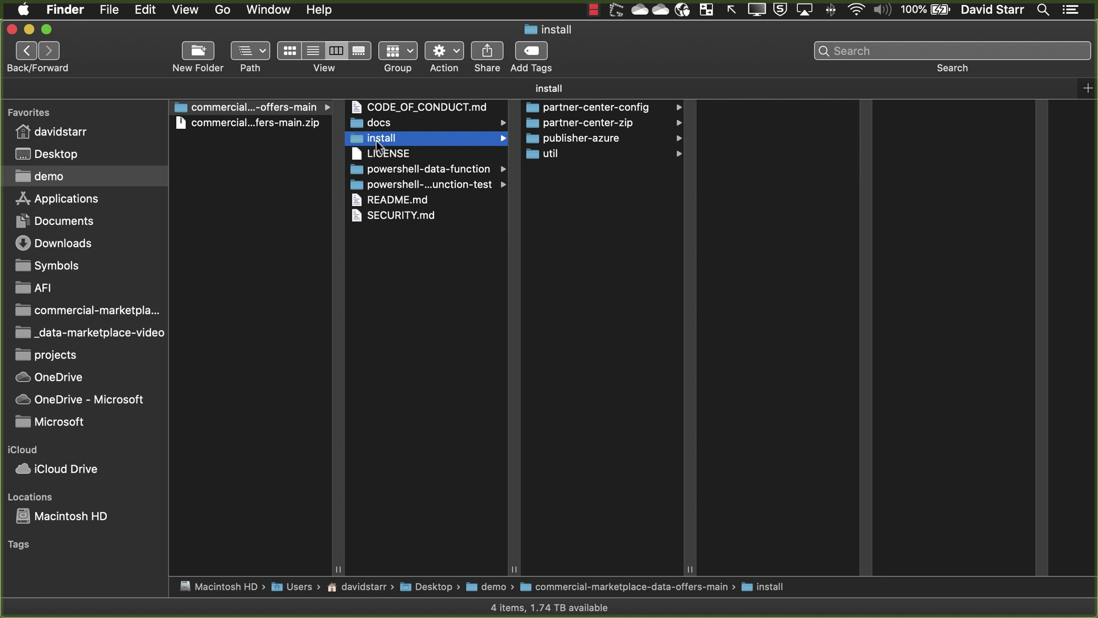
left_click(557, 124)
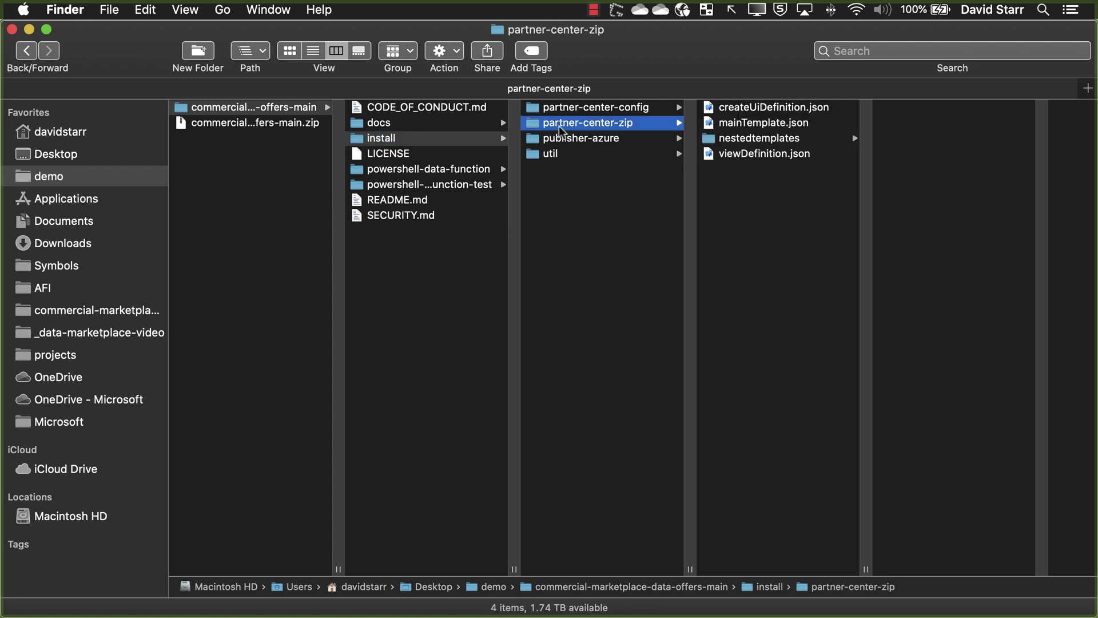
Open mainTemplate.json from the partner-center-zip folder in TextEdit and enlarge its window to fill the screen.
left_click(741, 125)
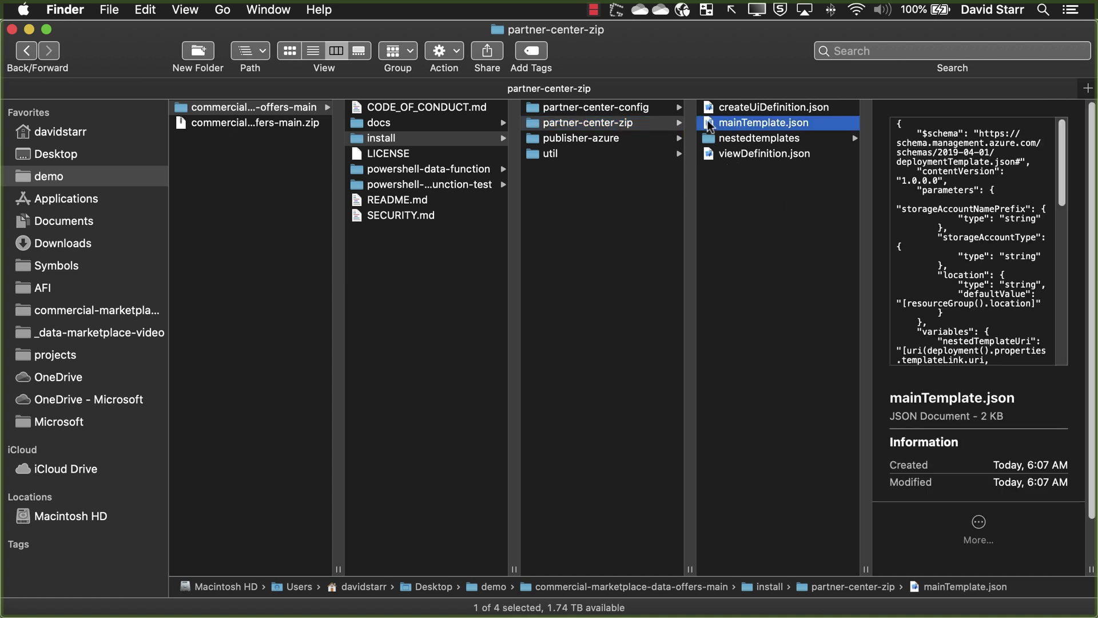
right_click(729, 129)
mouse_move(754, 157)
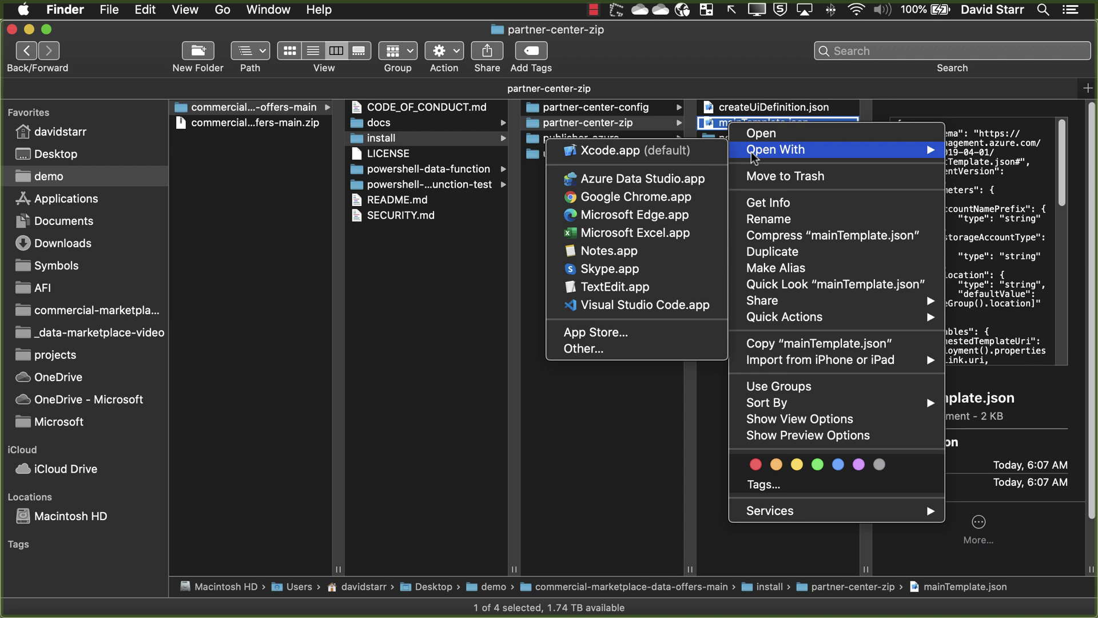
left_click(627, 294)
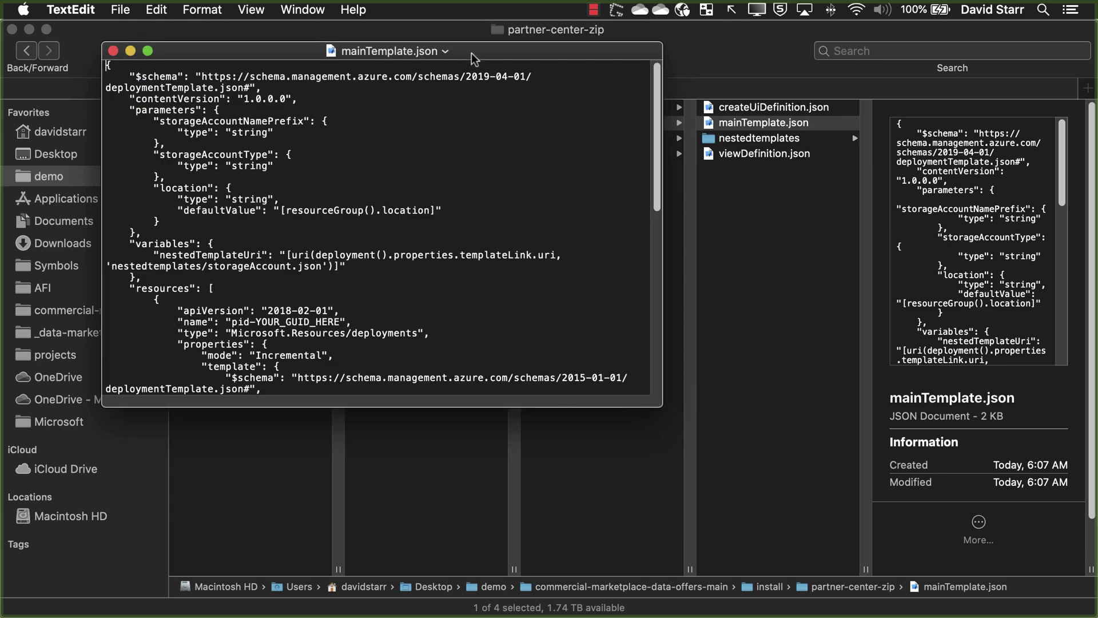
double_click(472, 52)
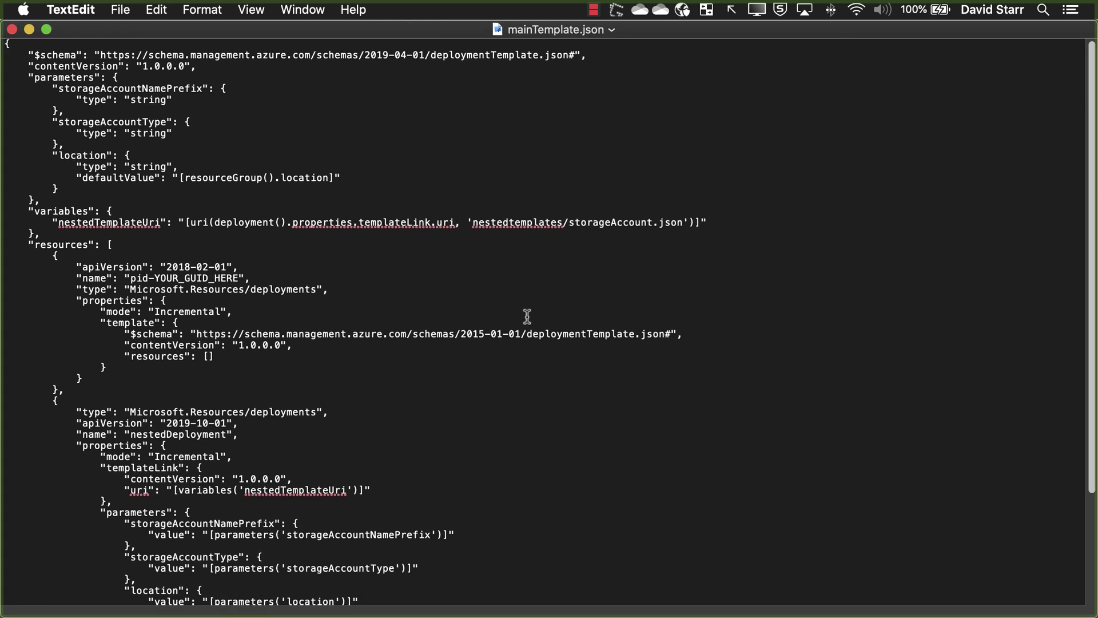
Highlight the YOUR_GUID_HERE placeholder in the name value of the first resource in mainTemplate.json.
double_click(360, 278)
key("Left")
key("Left")
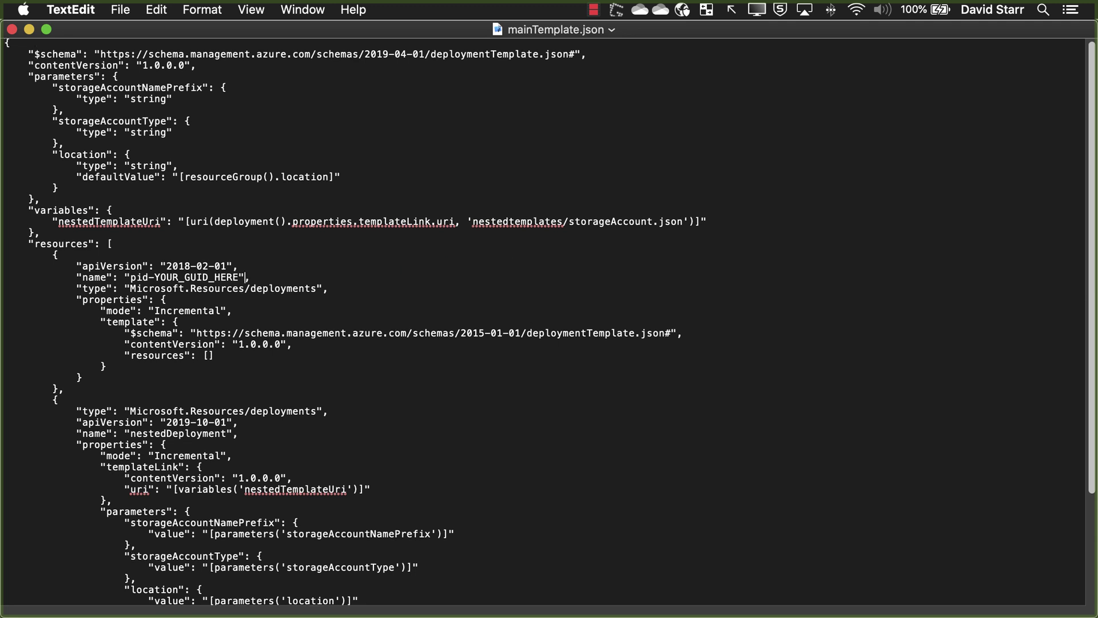
key("alt+shift+Left")
key("alt+shift+Left")
key("alt+shift+Right")
key("Right")
key("alt+shift+Left")
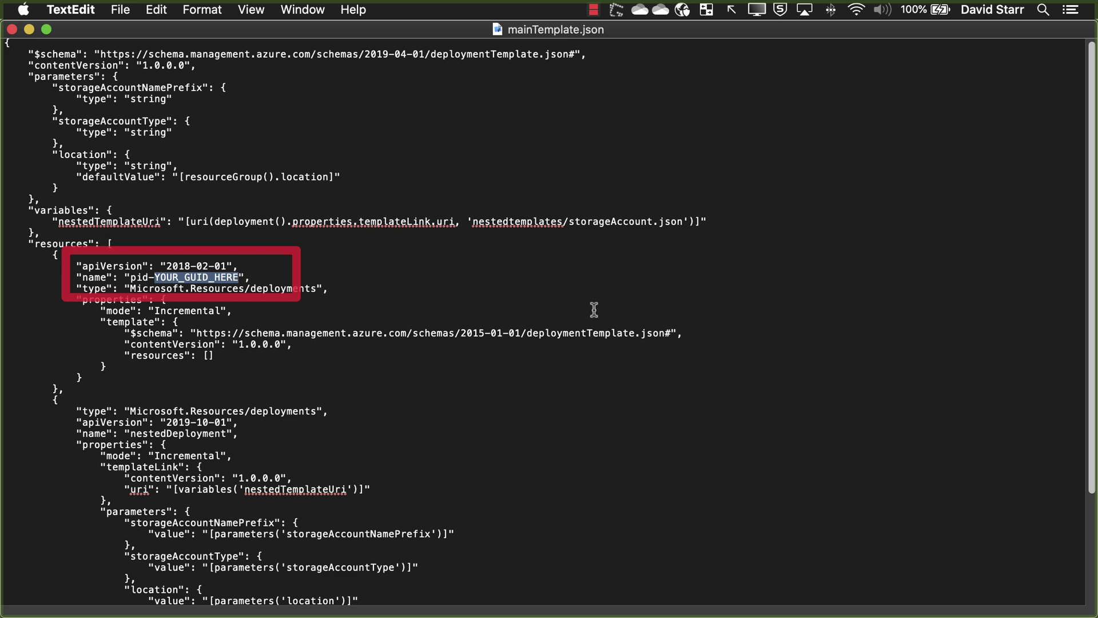
key("super+Tab")
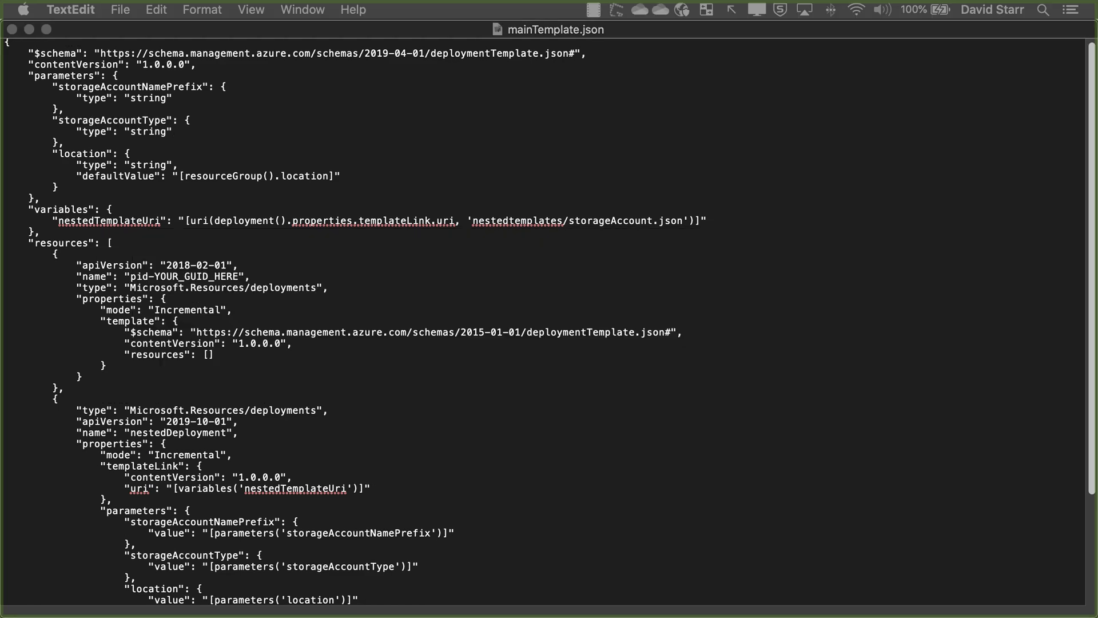
key("super+Tab")
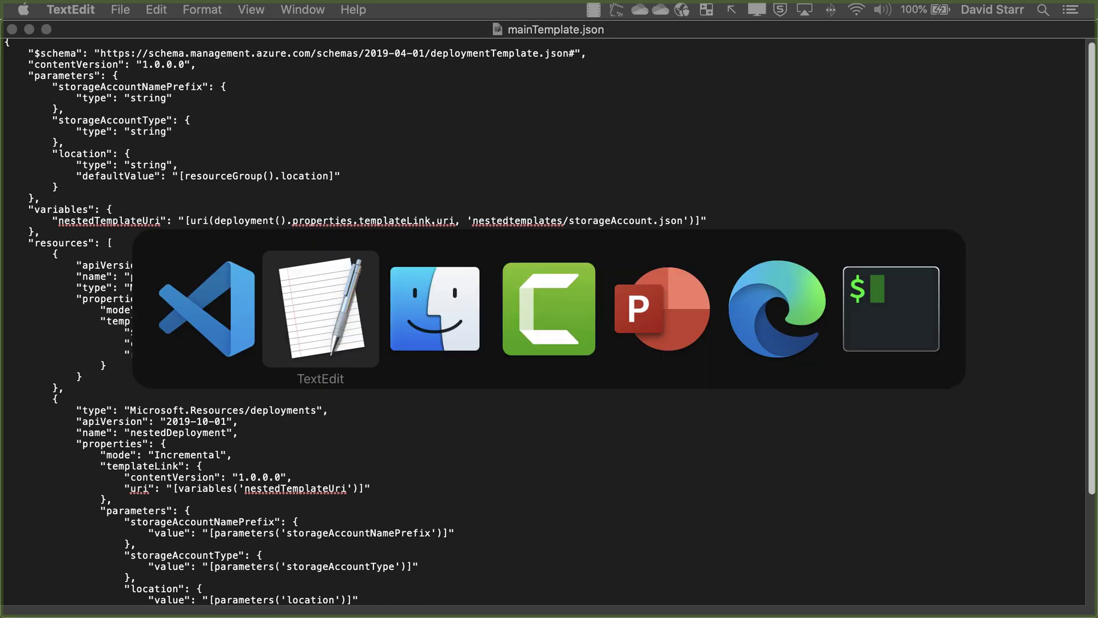
key("super+Tab")
key("super+Tab")
key("super+Tab")
key("super+Tab")
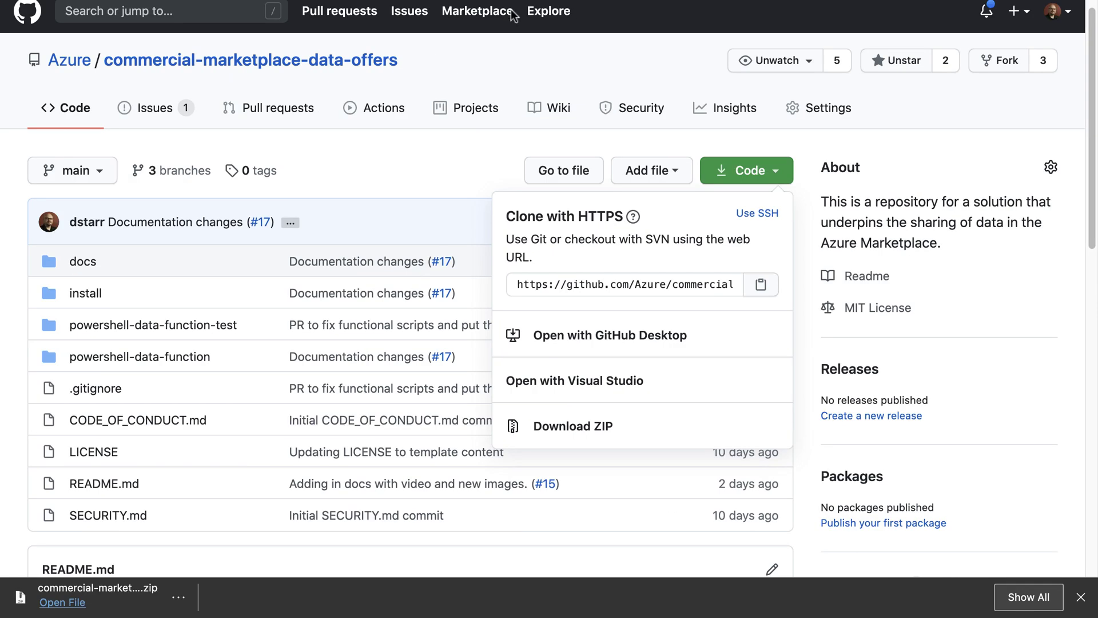
key("super+n")
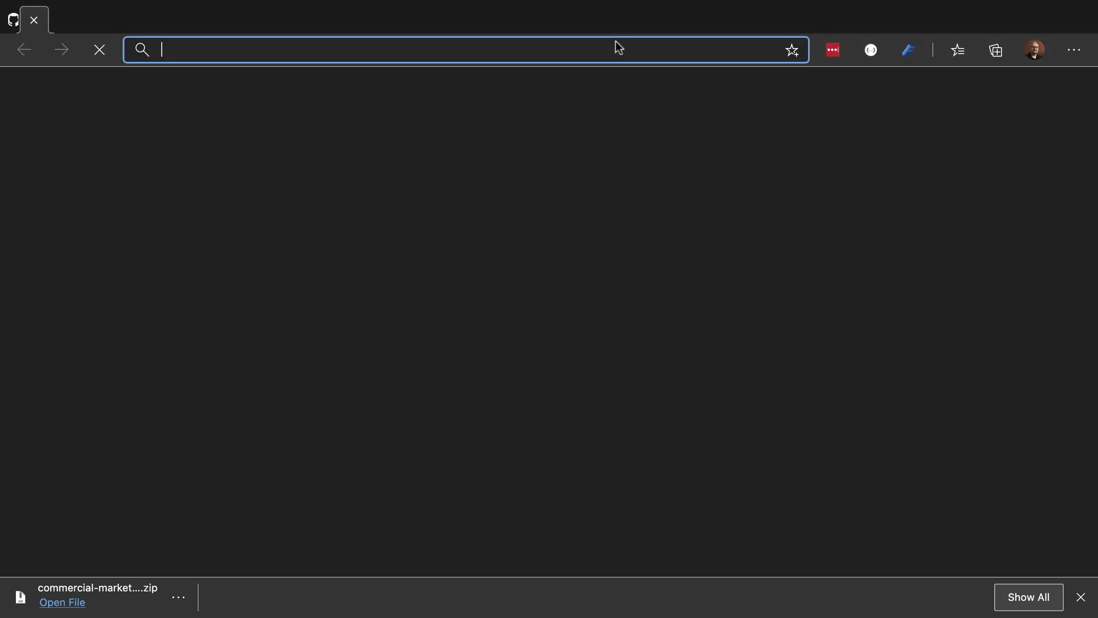
type("https://aka.ms/StoragePartners")
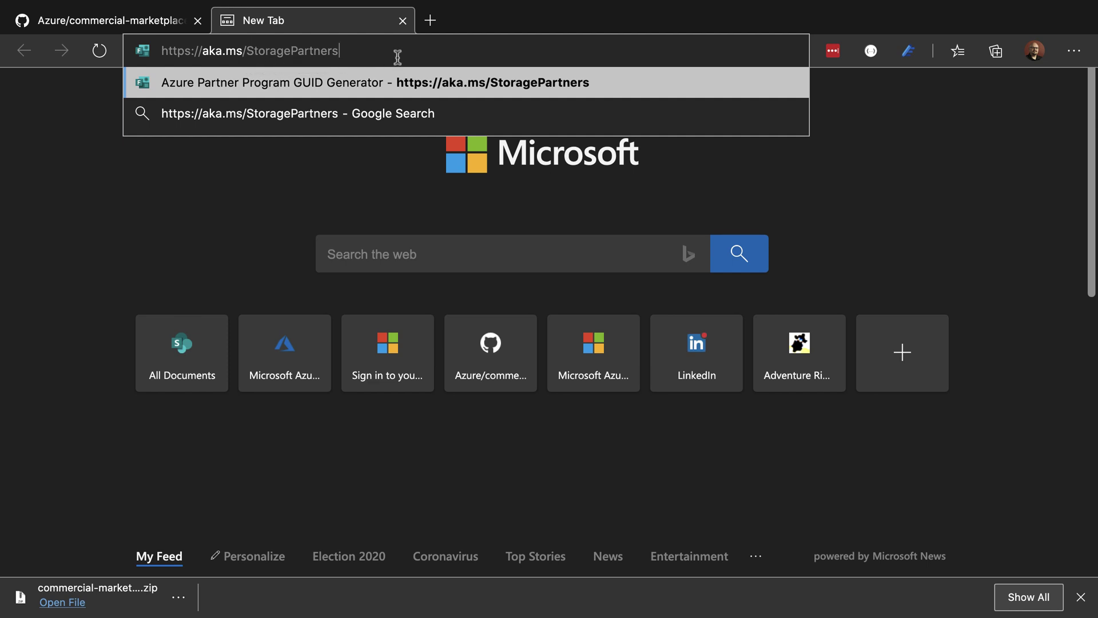
key("Return")
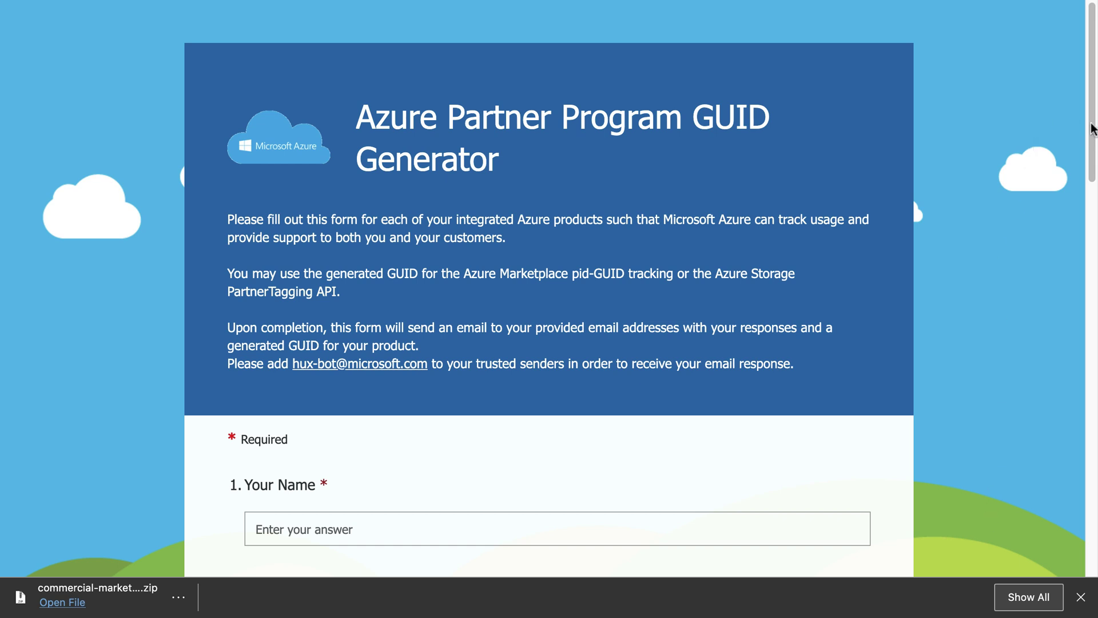
left_click_drag(1092, 118, 1096, 537)
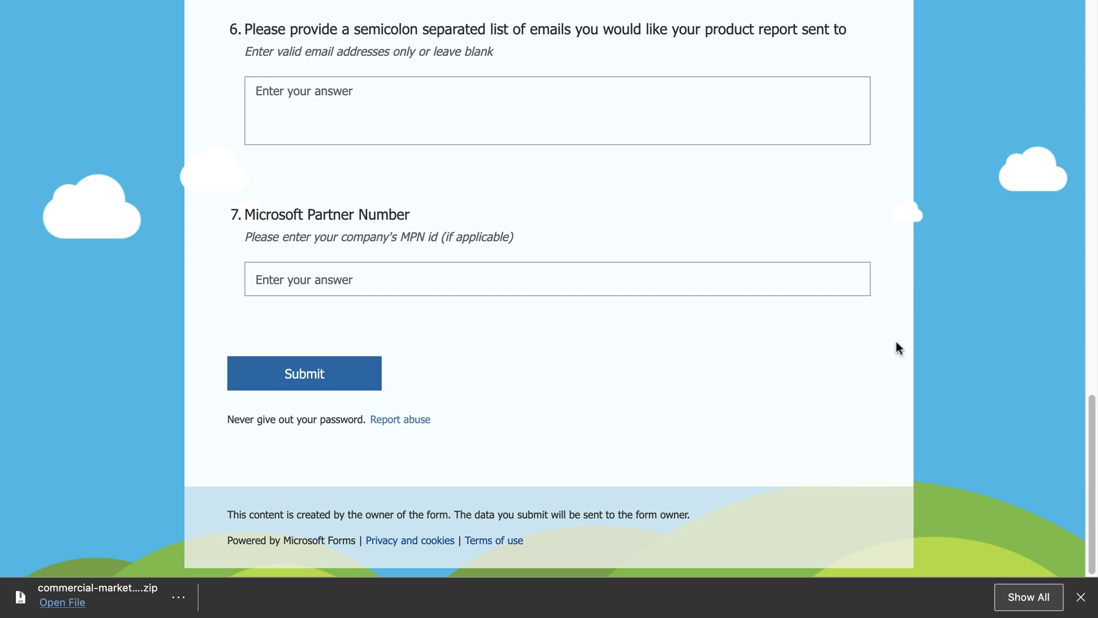
key("super+w")
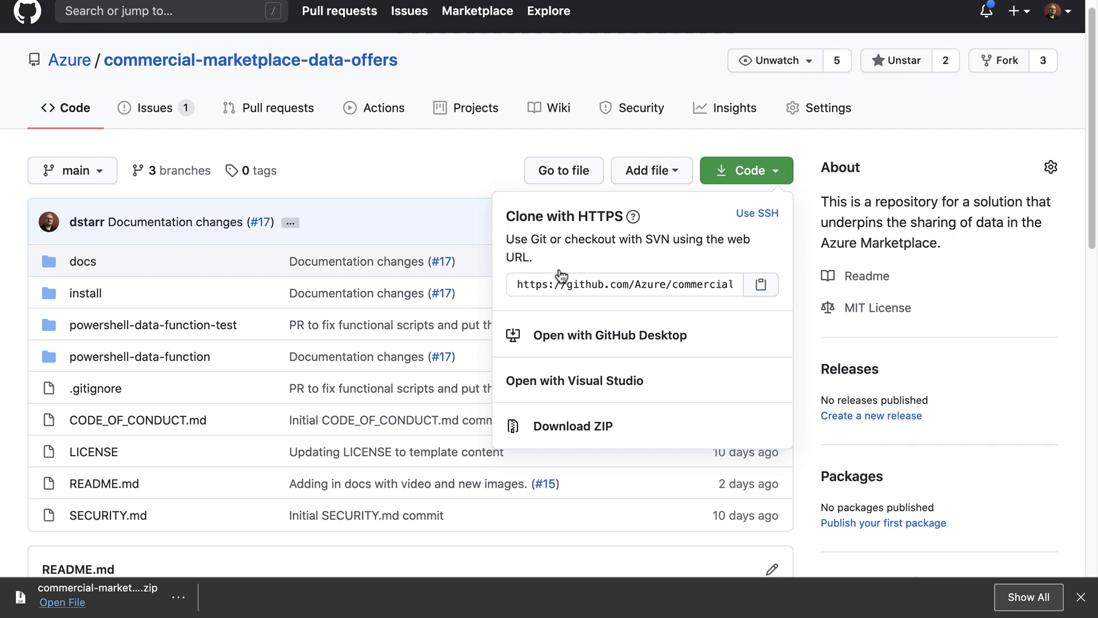
Back in TextEdit, replace YOUR_GUID_HERE in mainTemplate.json with f546b74a-2ad7-4280-8f1b-da5fa2b33ad9, then save and close the file.
key("ctrl+Left")
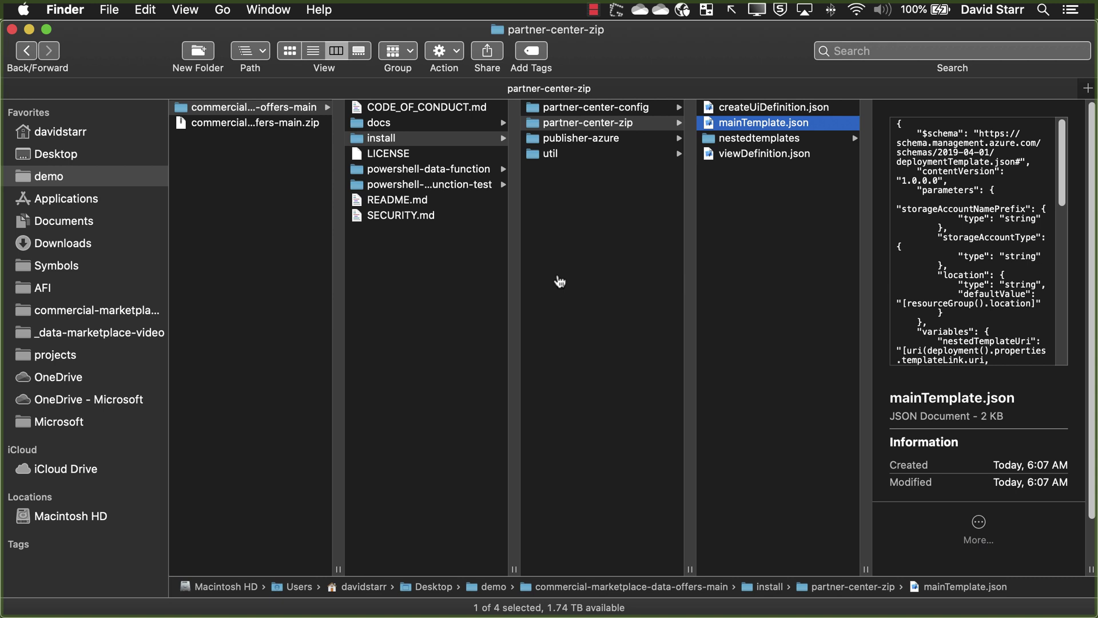
key("super+o")
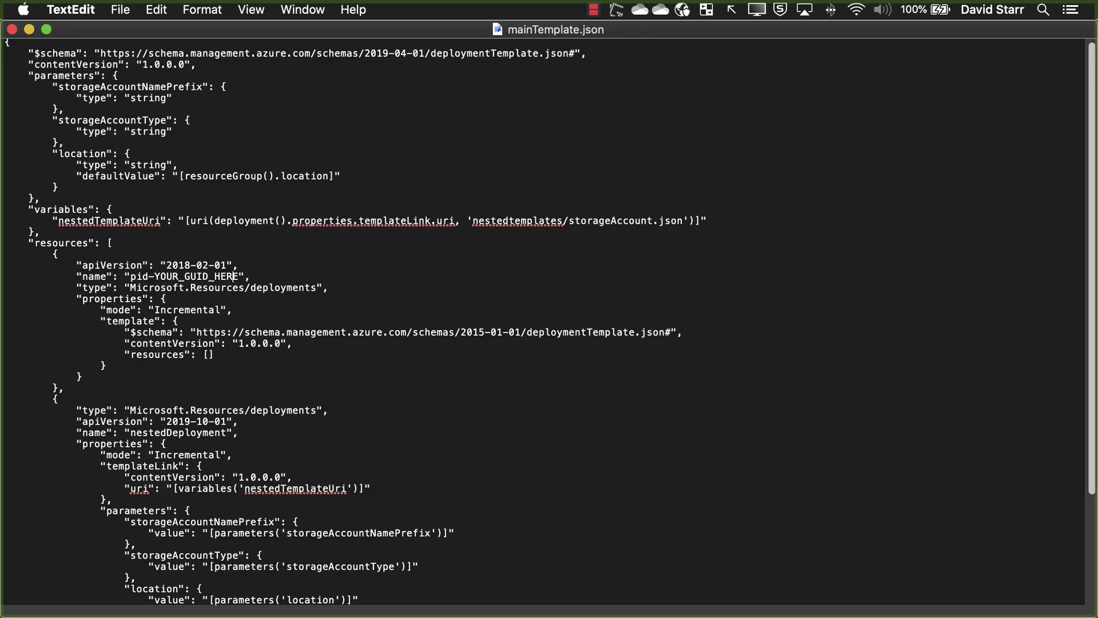
double_click(196, 277)
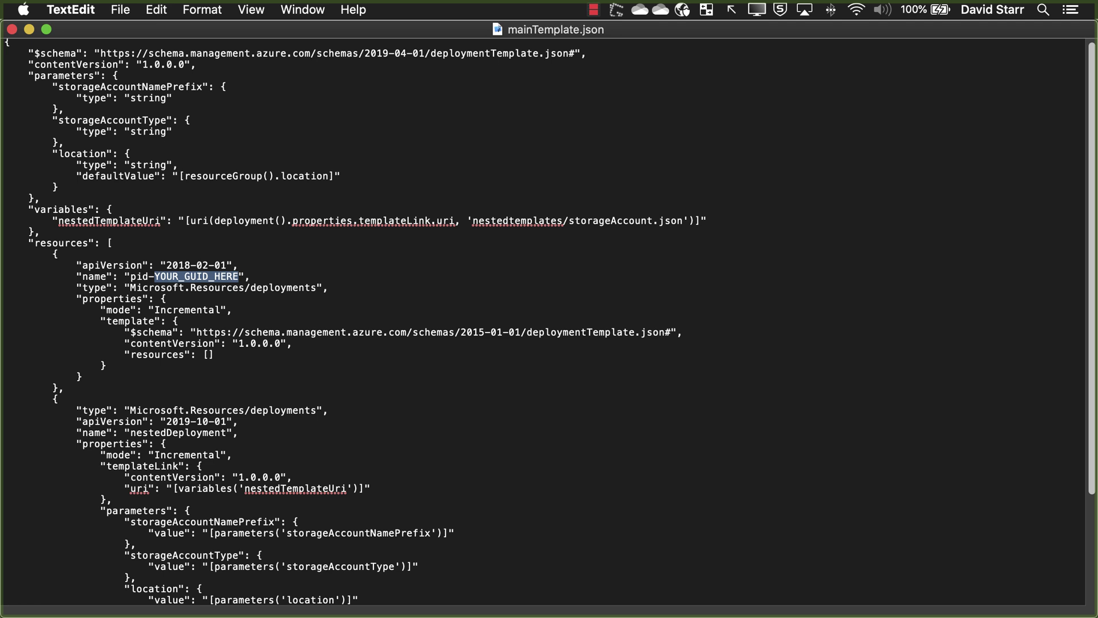
type("f546b74a-2ad7-4280-8f1b-da5fa2b33ad9")
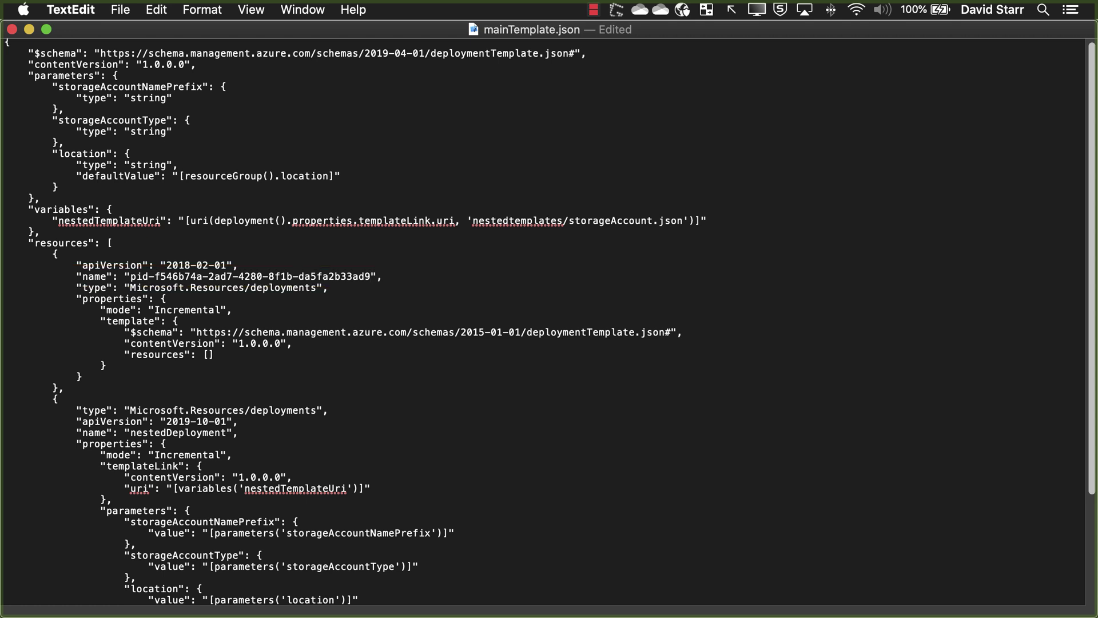
key("super+s")
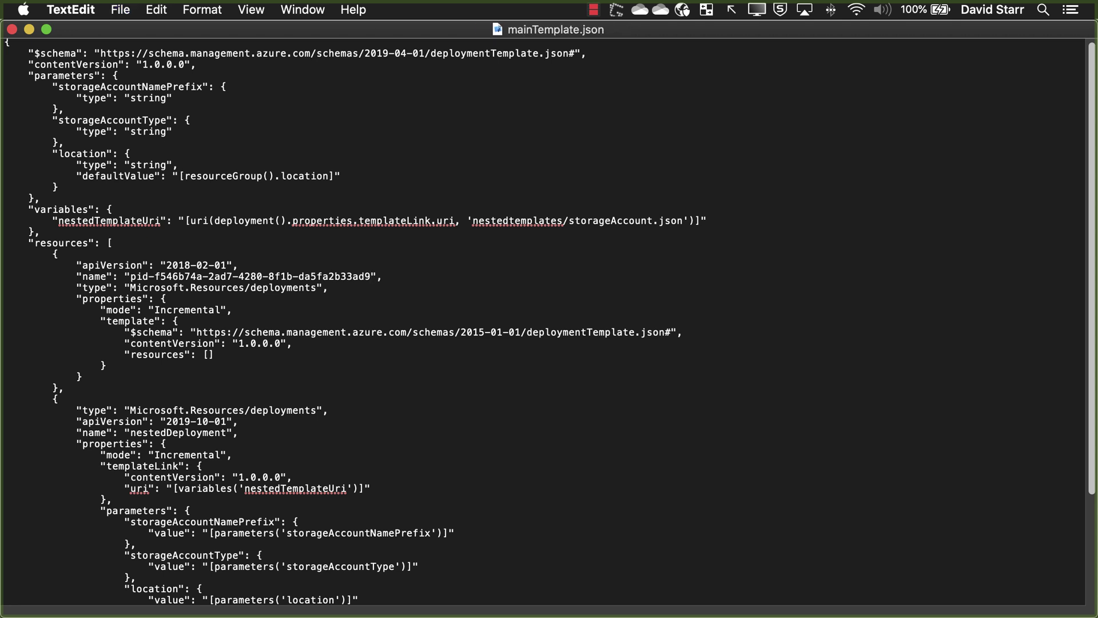
key("super+w")
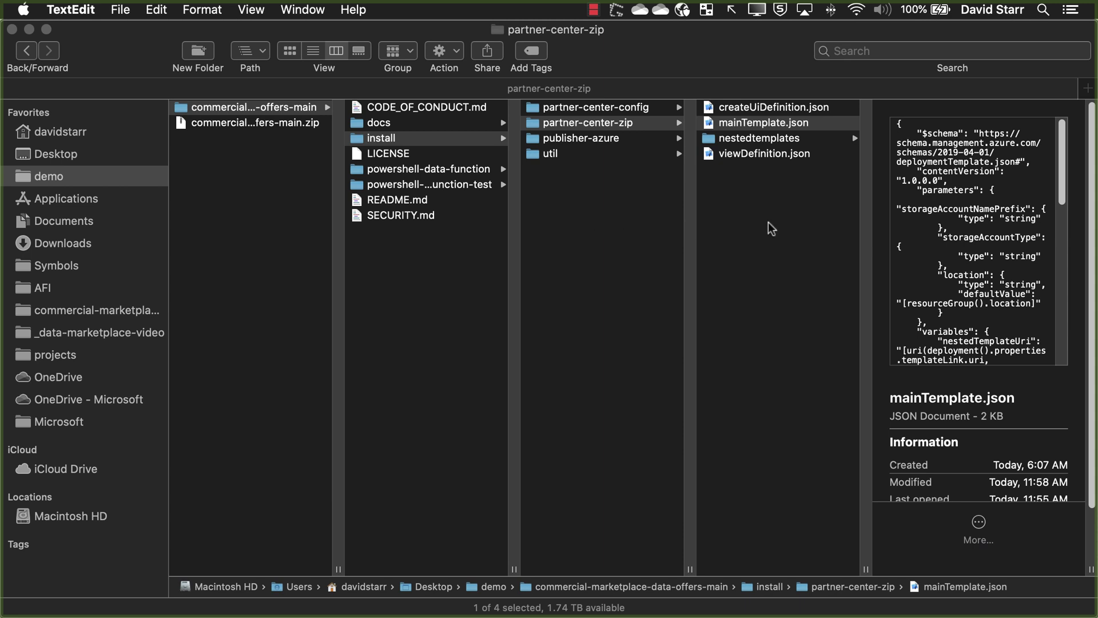
left_click(758, 108)
left_click(764, 159, "shift")
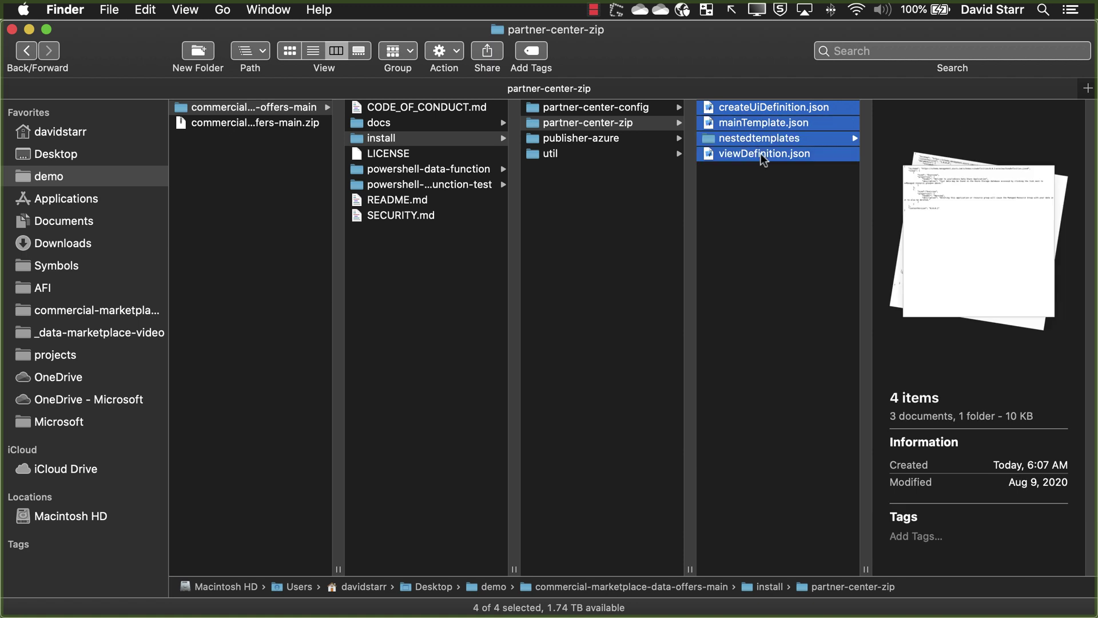
right_click(764, 159)
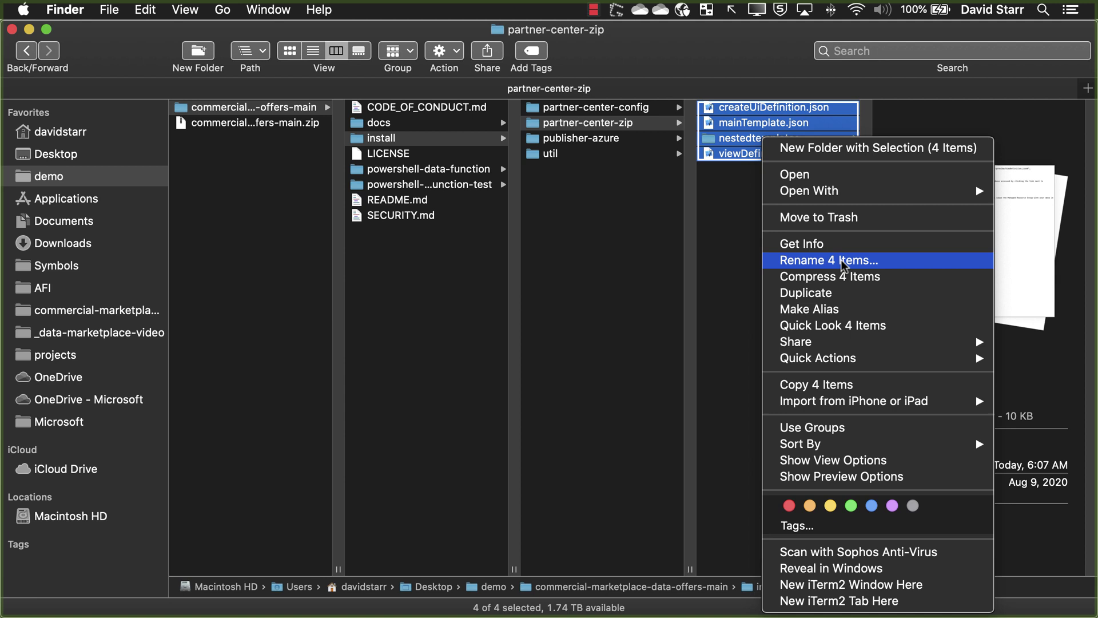
left_click(729, 236)
Open a new Terminal tab at the install folder's util subfolder, with the window widened to about 77 columns and its output cleared.
left_click(560, 155)
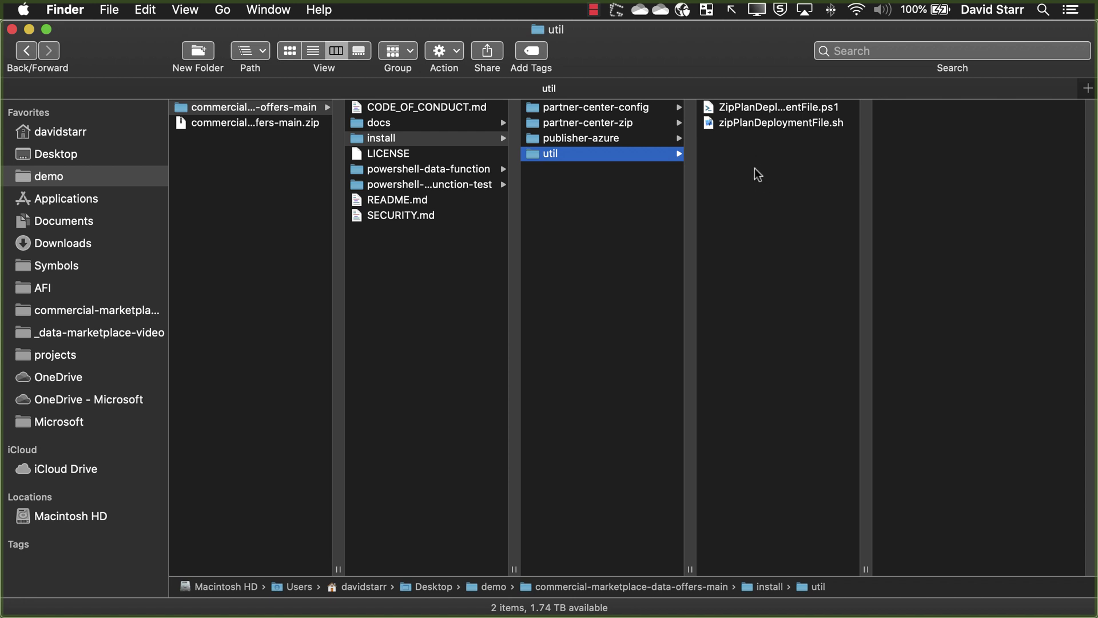
right_click(623, 156)
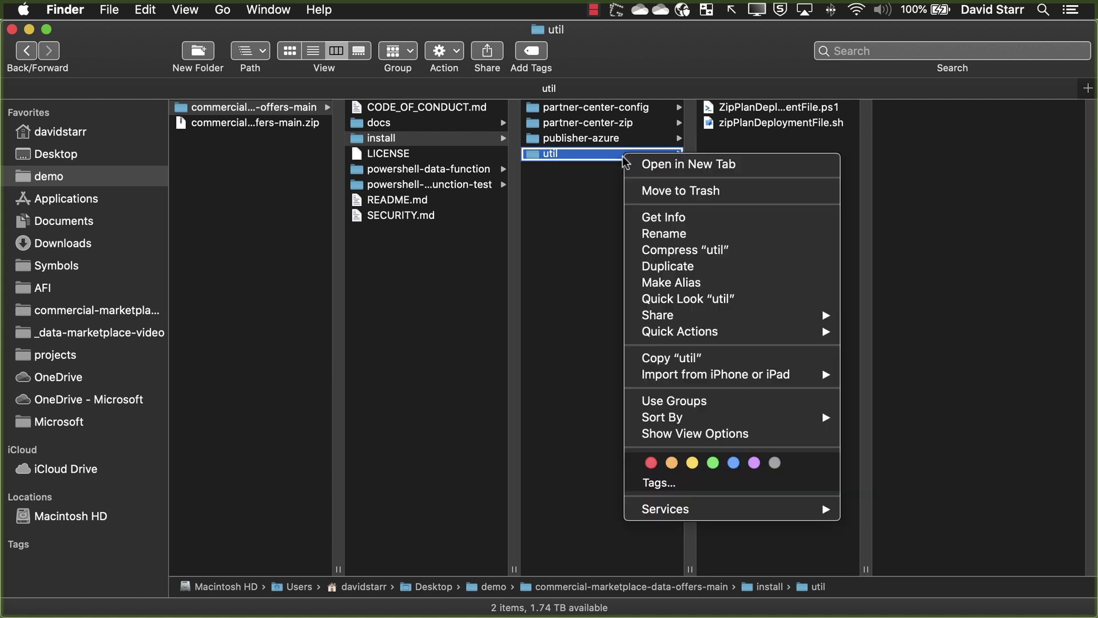
mouse_move(703, 515)
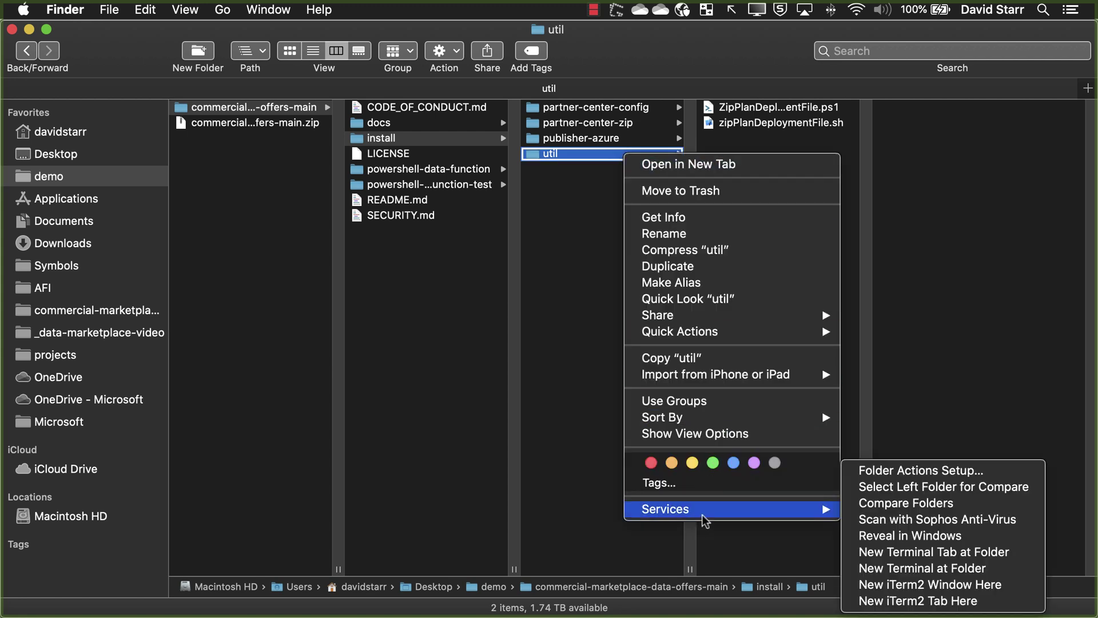
left_click(894, 552)
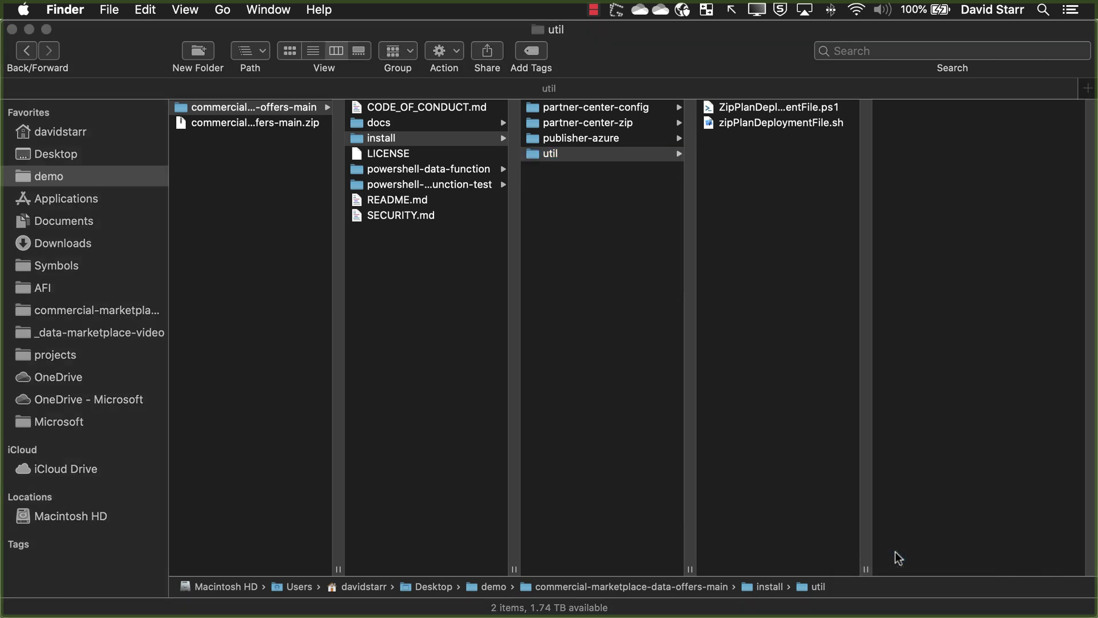
key("ctrl+alt+d")
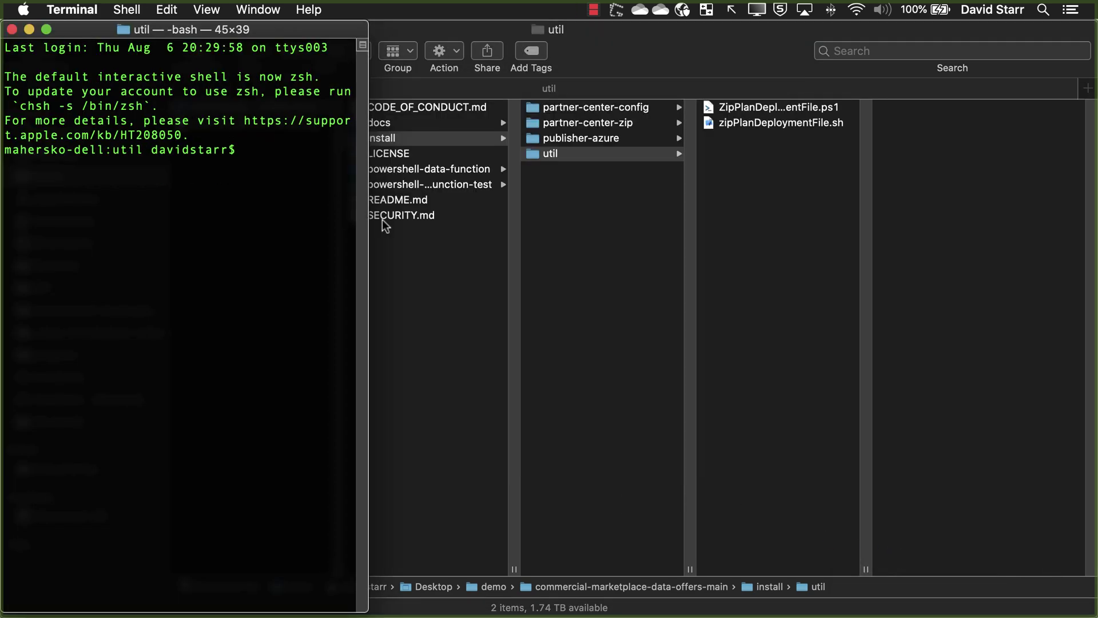
left_click_drag(370, 225, 618, 227)
key("ctrl+l")
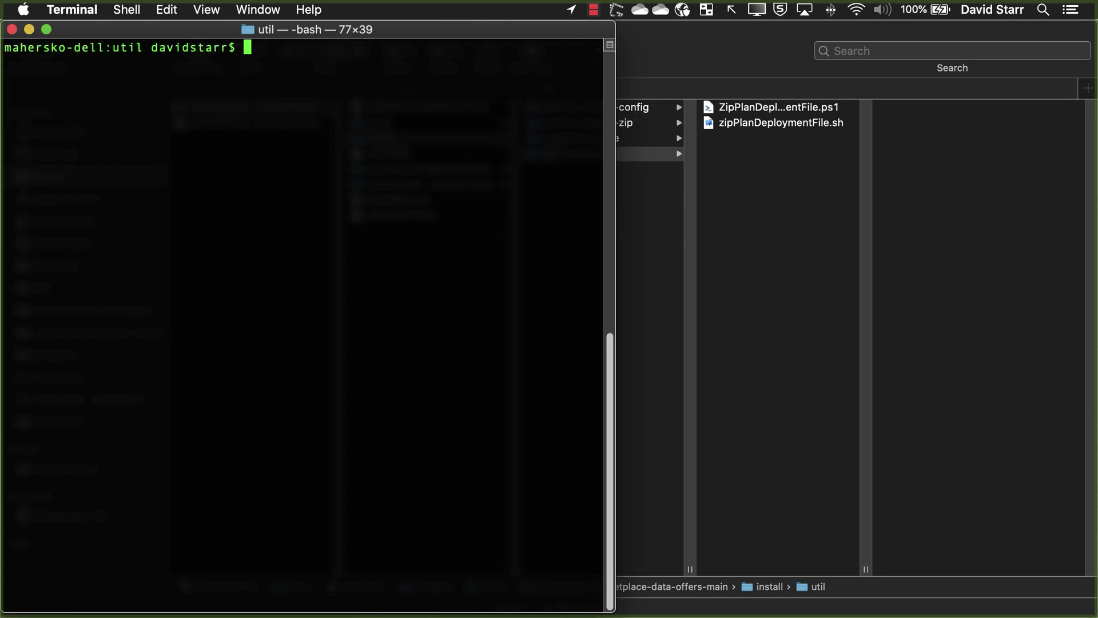
type("clear")
key("Return")
Run the ./zipPlanDeploymentFile.sh script to package the plan files.
key("Up")
key("Up")
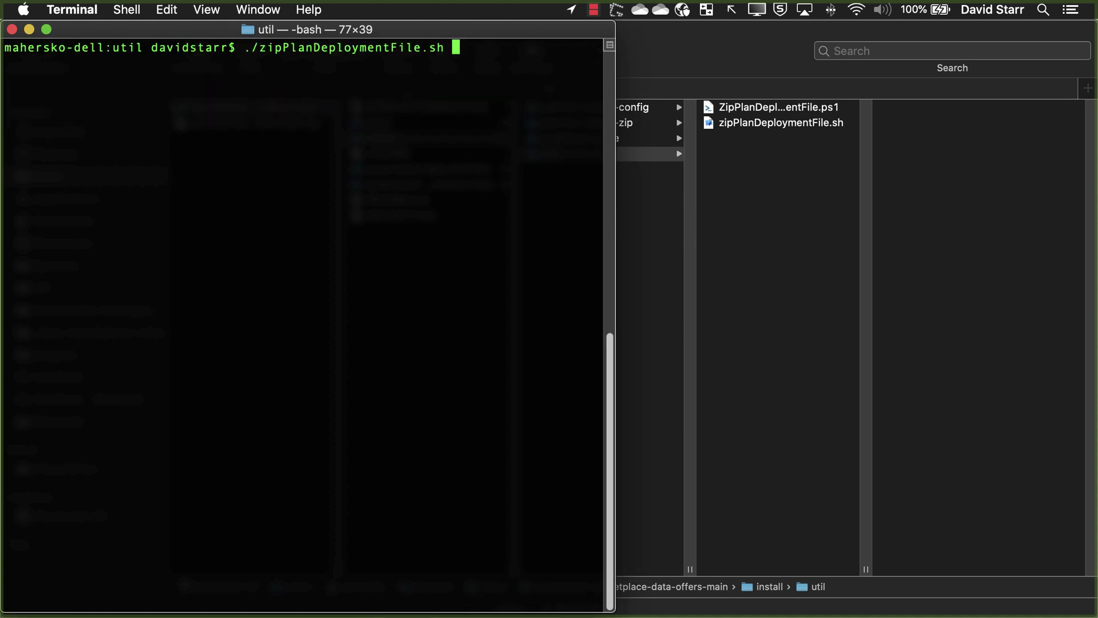
key("Return")
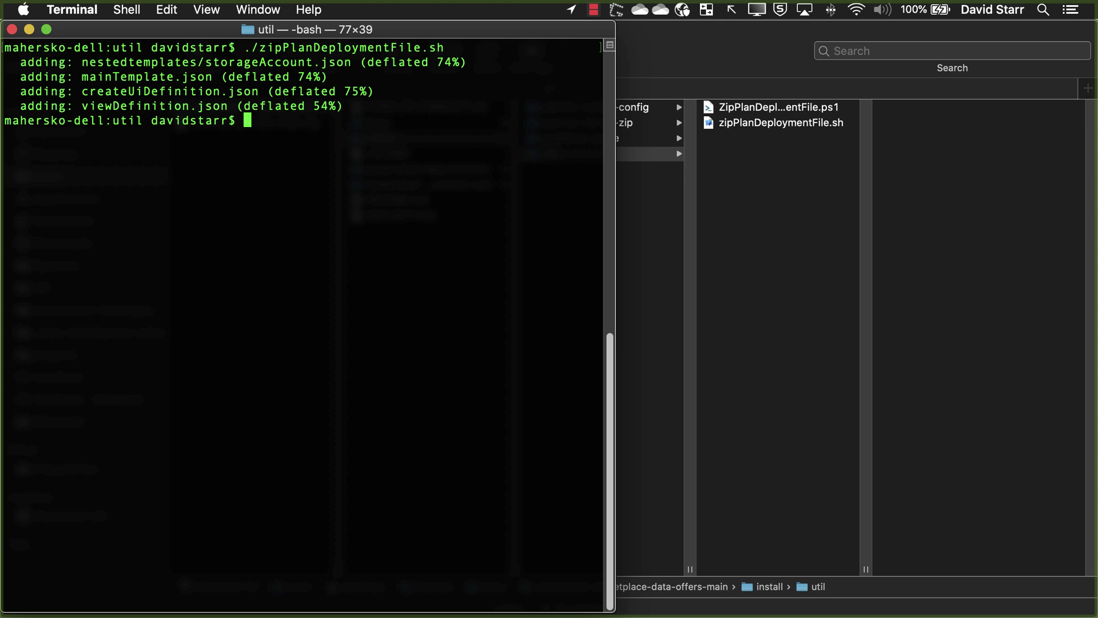
Switch to Finder and move app.zip from the partner-center-config folder to the Trash.
key("super+Tab")
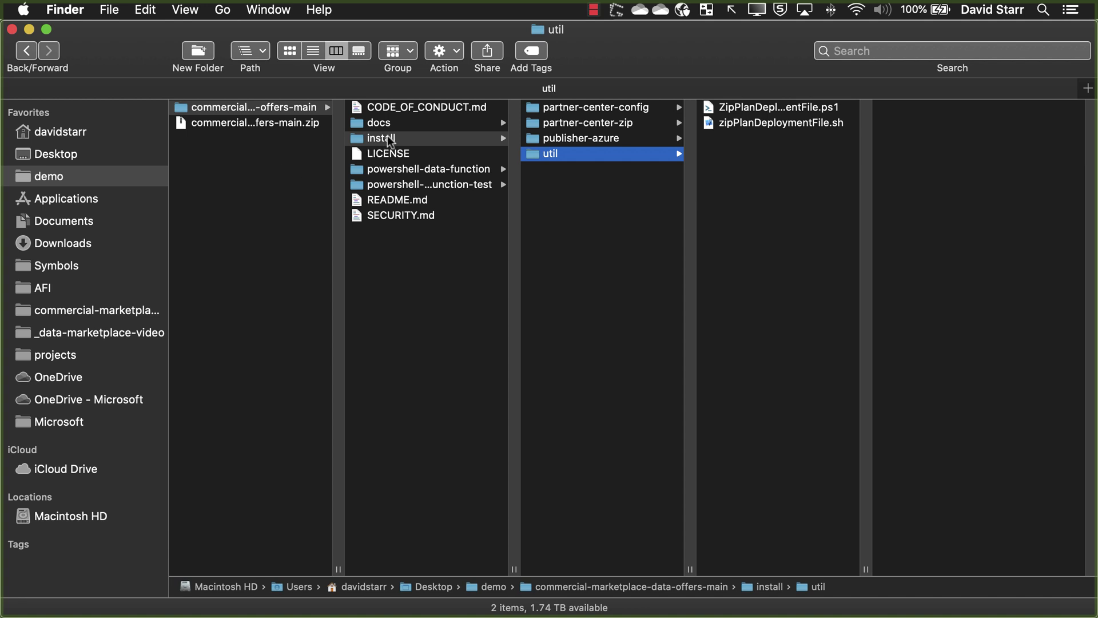
left_click(581, 111)
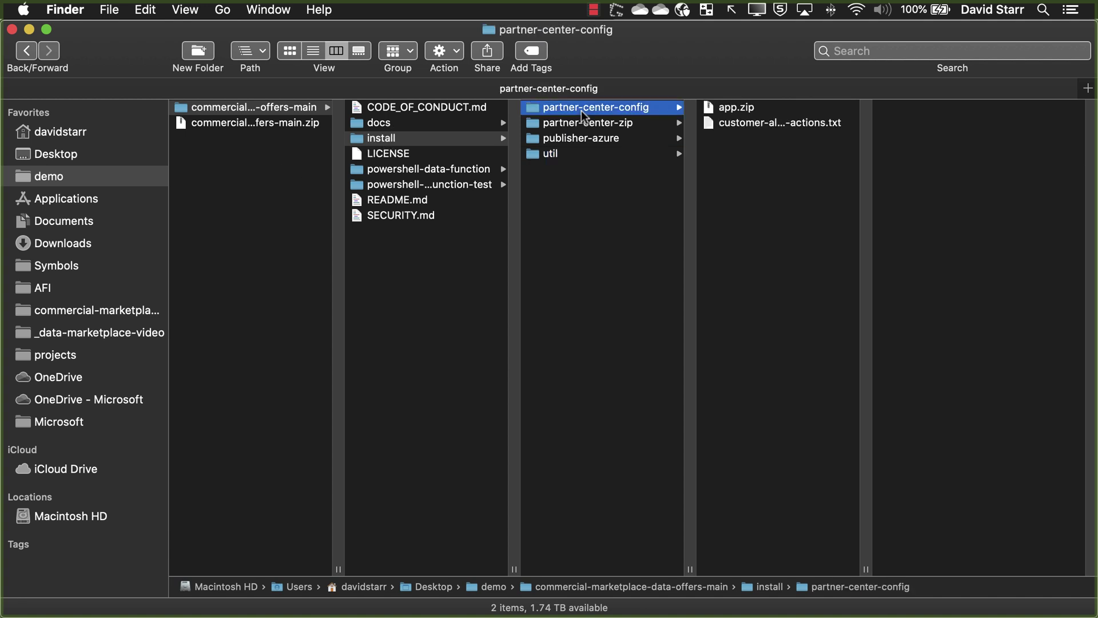
left_click(732, 109)
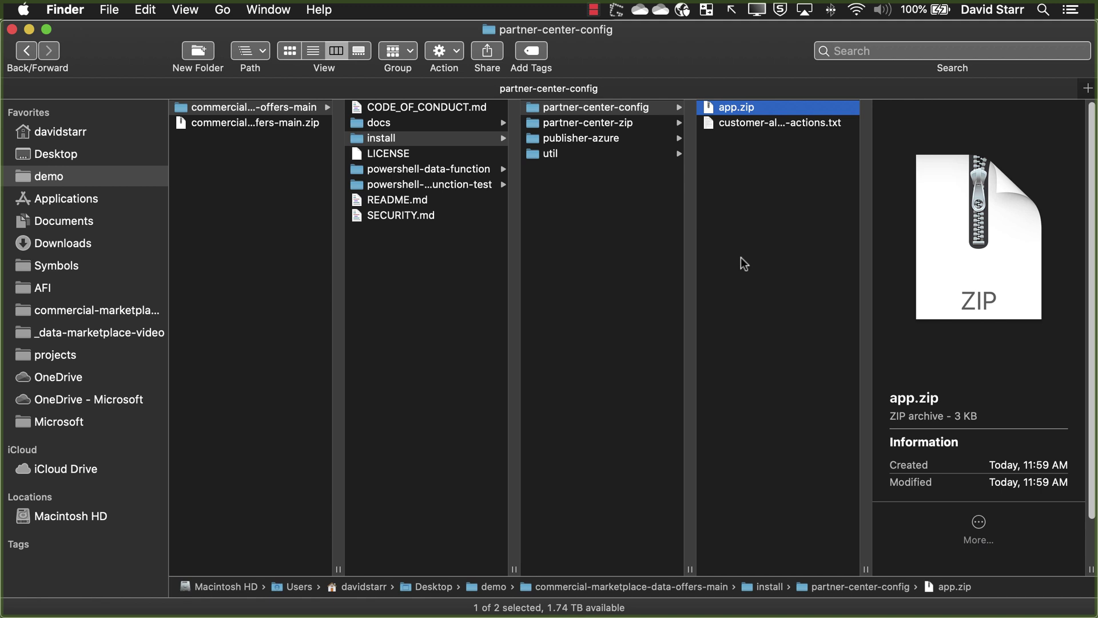
key("super+BackSpace")
Switch to Terminal and start a PowerShell session with pwsh in the util folder.
key("super+Tab")
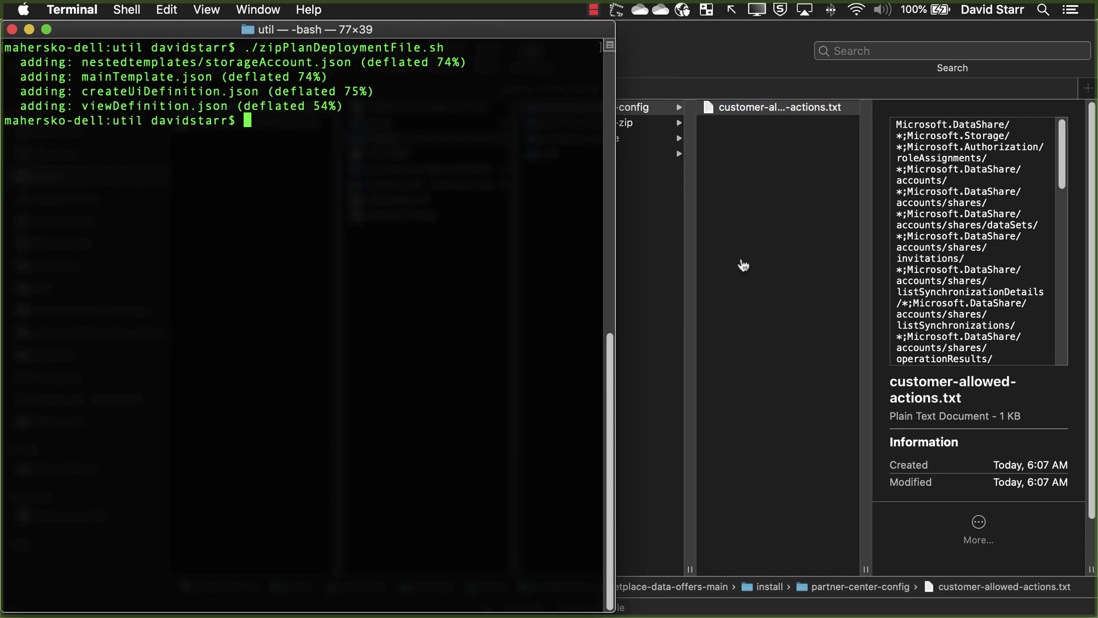
type("pwsh")
key("Return")
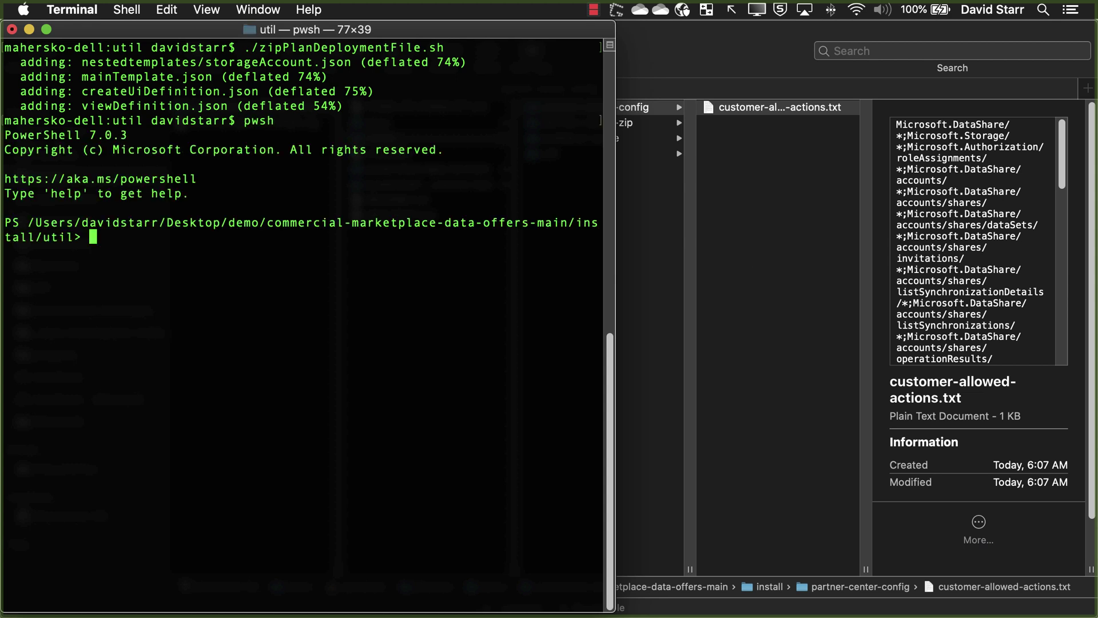
Run ./ZipPlanDeploymentFile.ps1 to package the plan files, and select app.zip in the partner-center-config folder in Finder.
type("./z")
key("Tab")
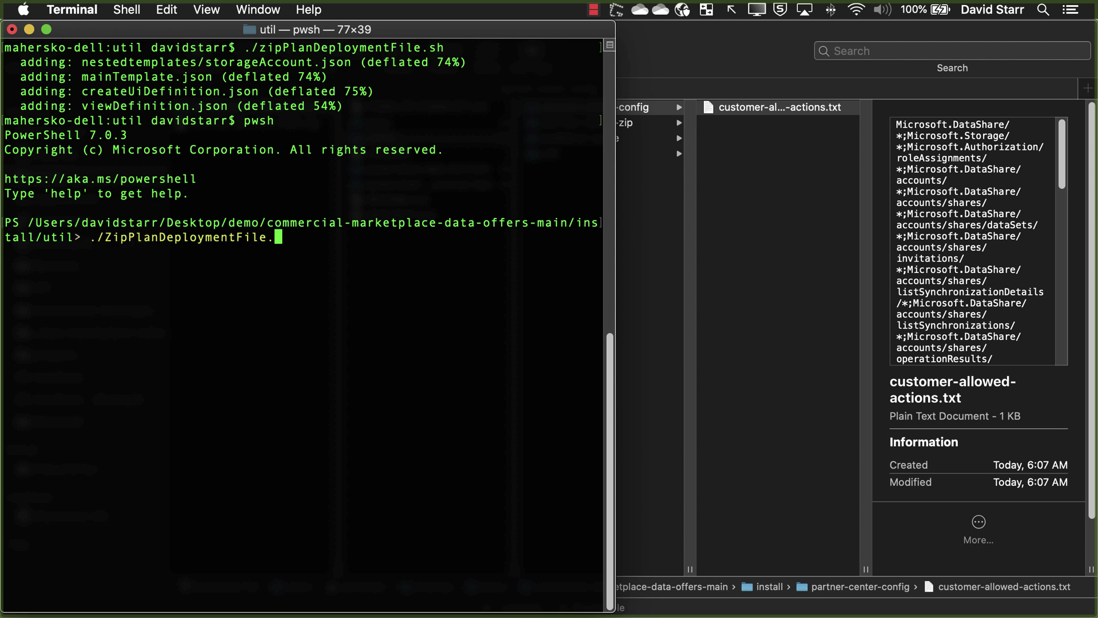
type("p")
key("Tab")
key("Return")
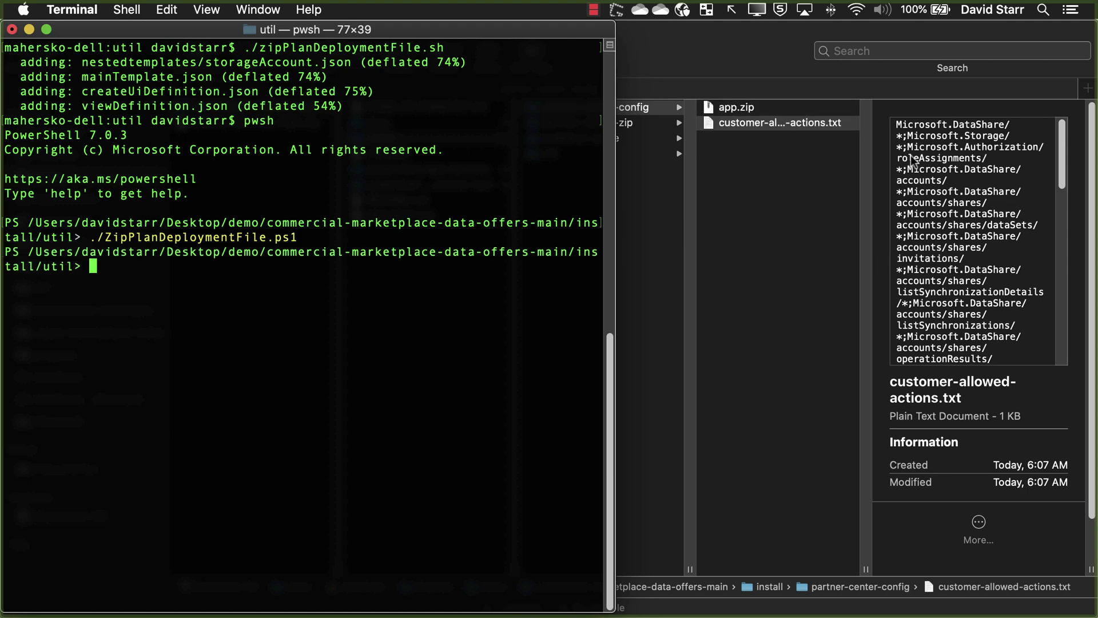
left_click(770, 105)
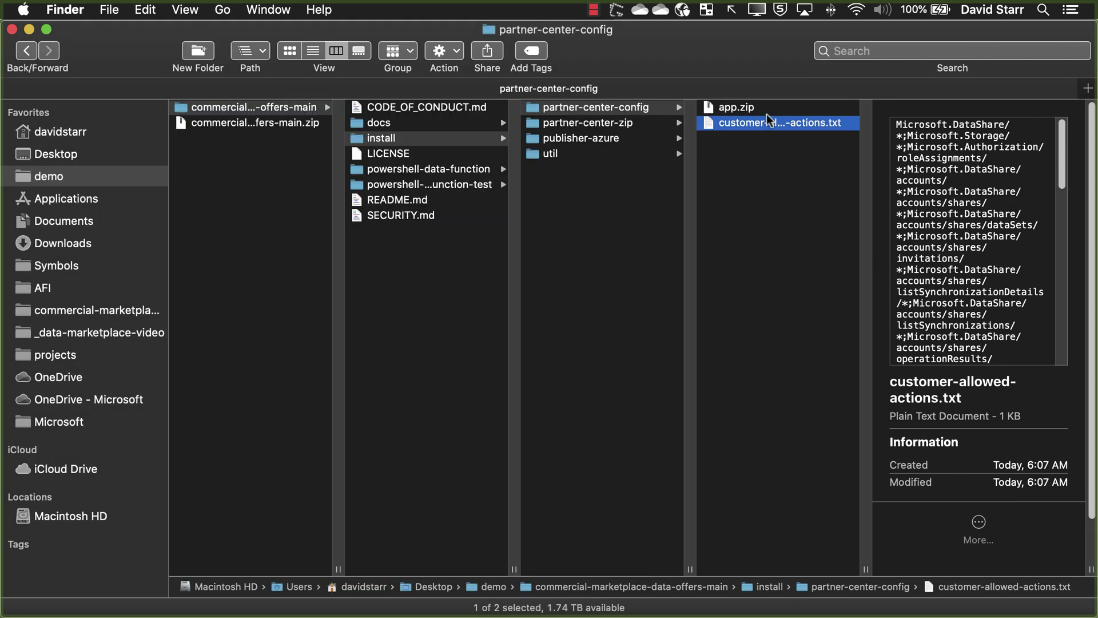
left_click(769, 108)
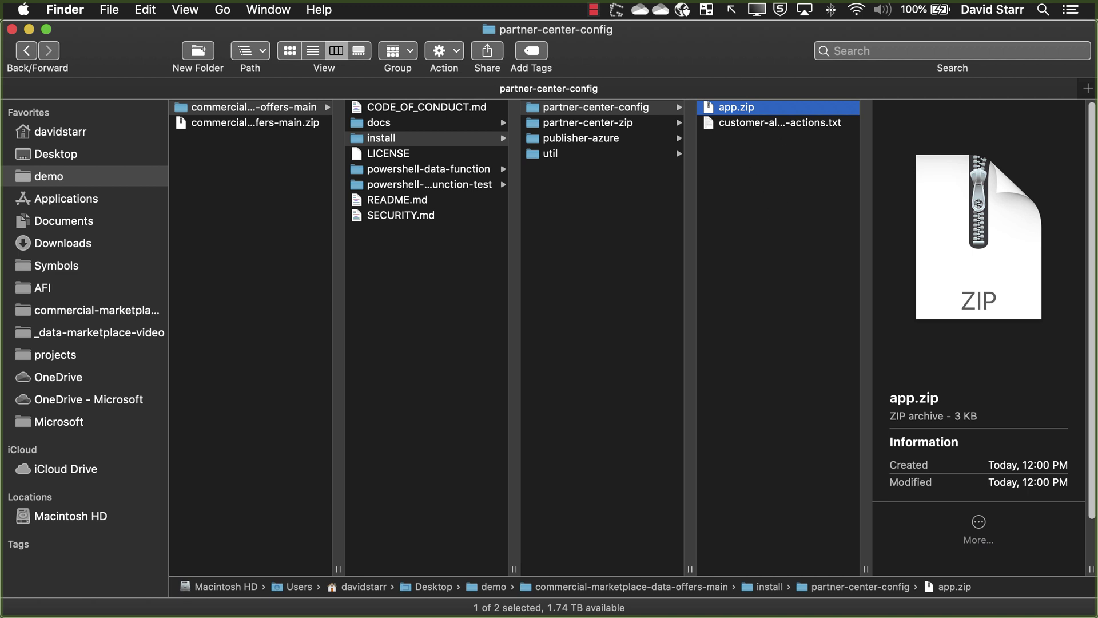